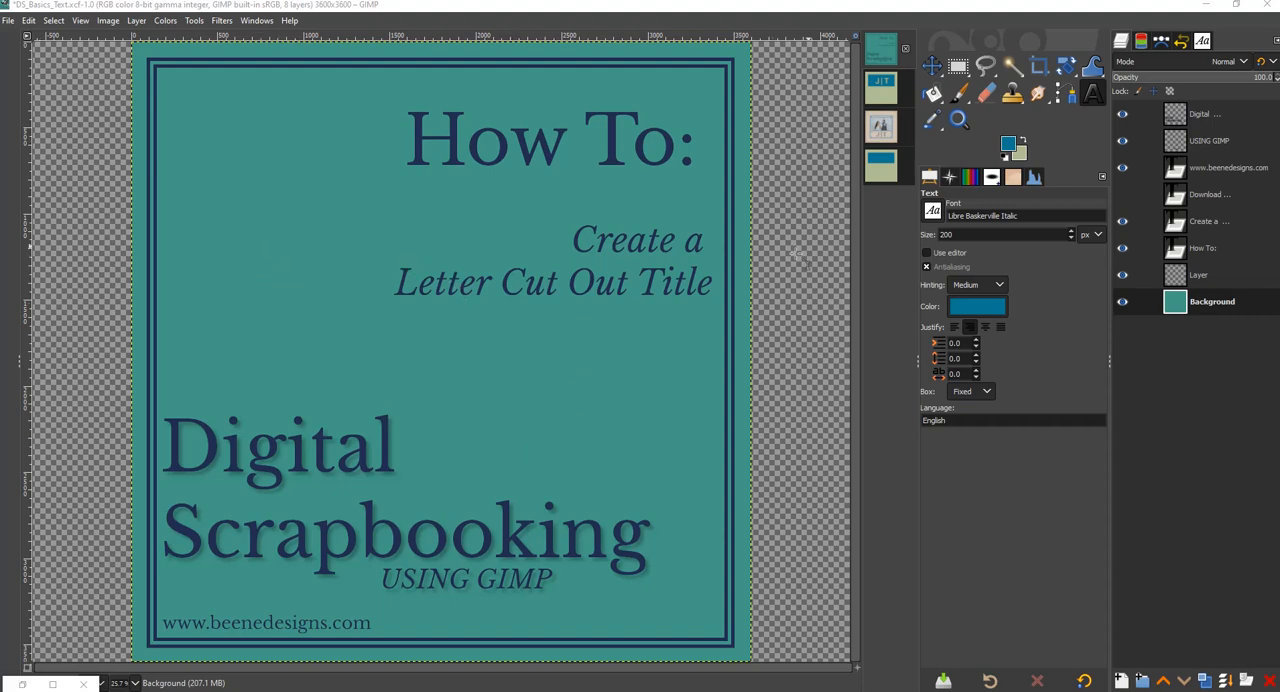
- Examine the cut-out initials on the Title_Page.jpg sample and in the finished blue and green example image
{"action": "left_click", "coordinate": [880, 127]}
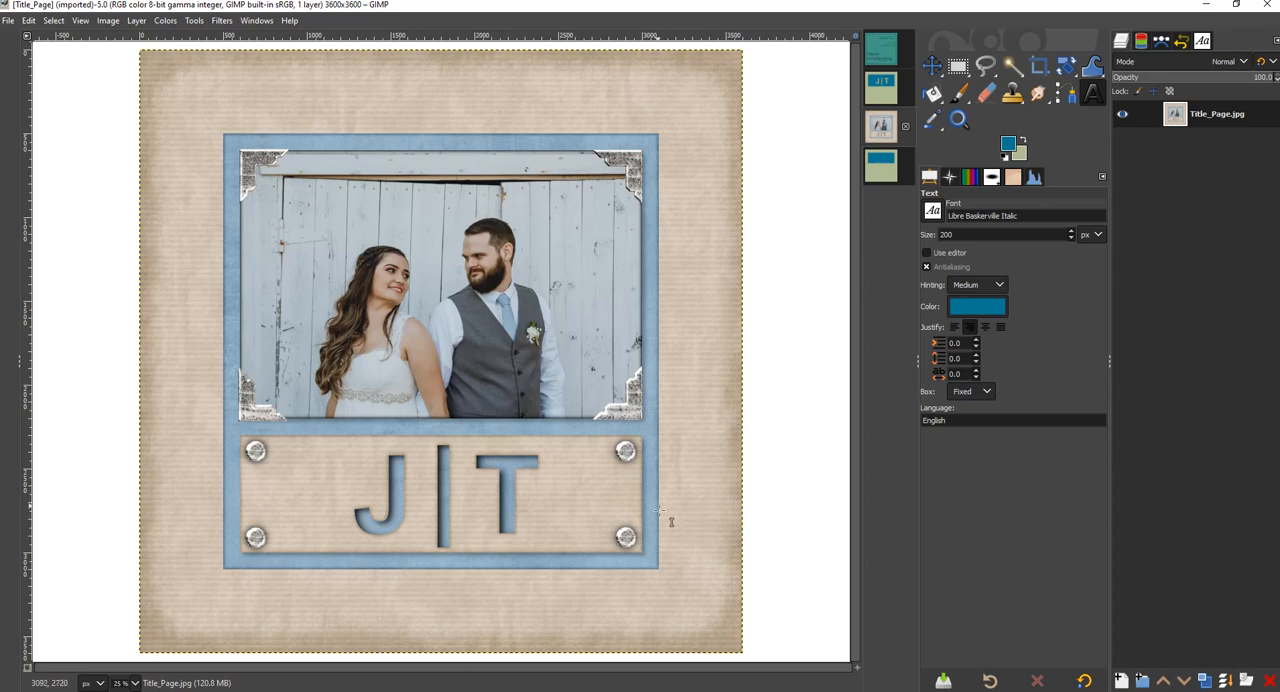
{"action": "left_click", "coordinate": [958, 119]}
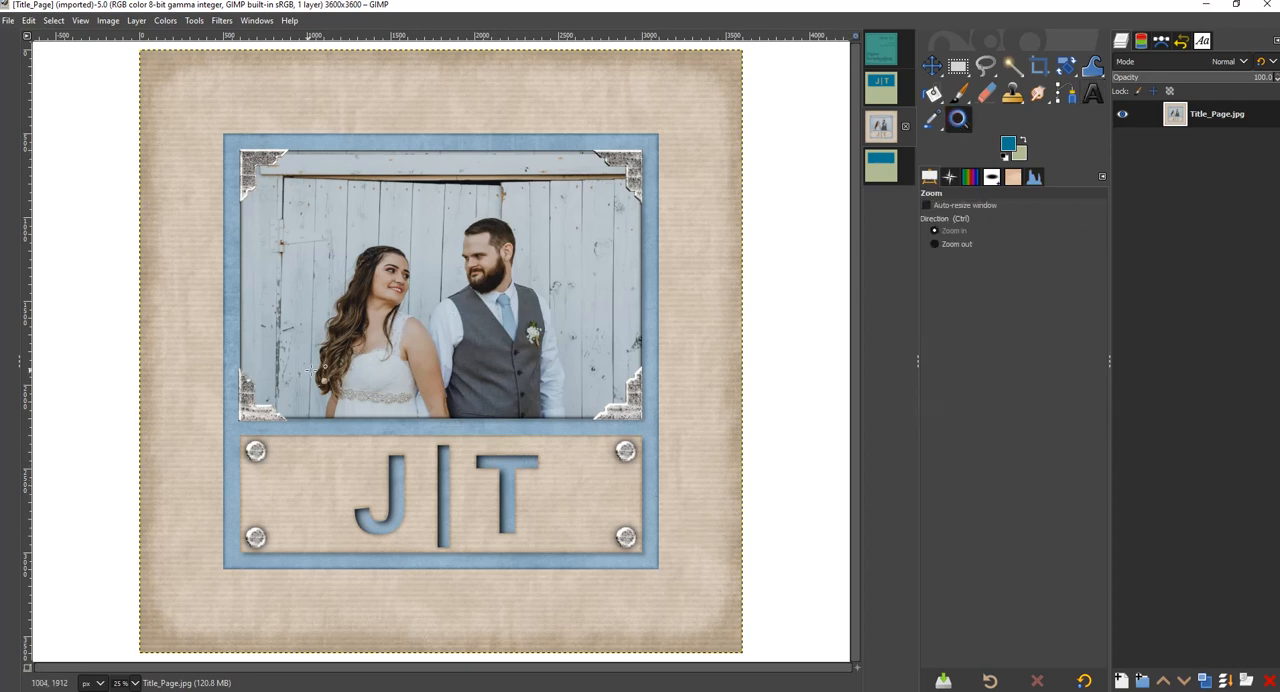
{"action": "left_click_drag", "start_coordinate": [197, 416], "coordinate": [688, 600]}
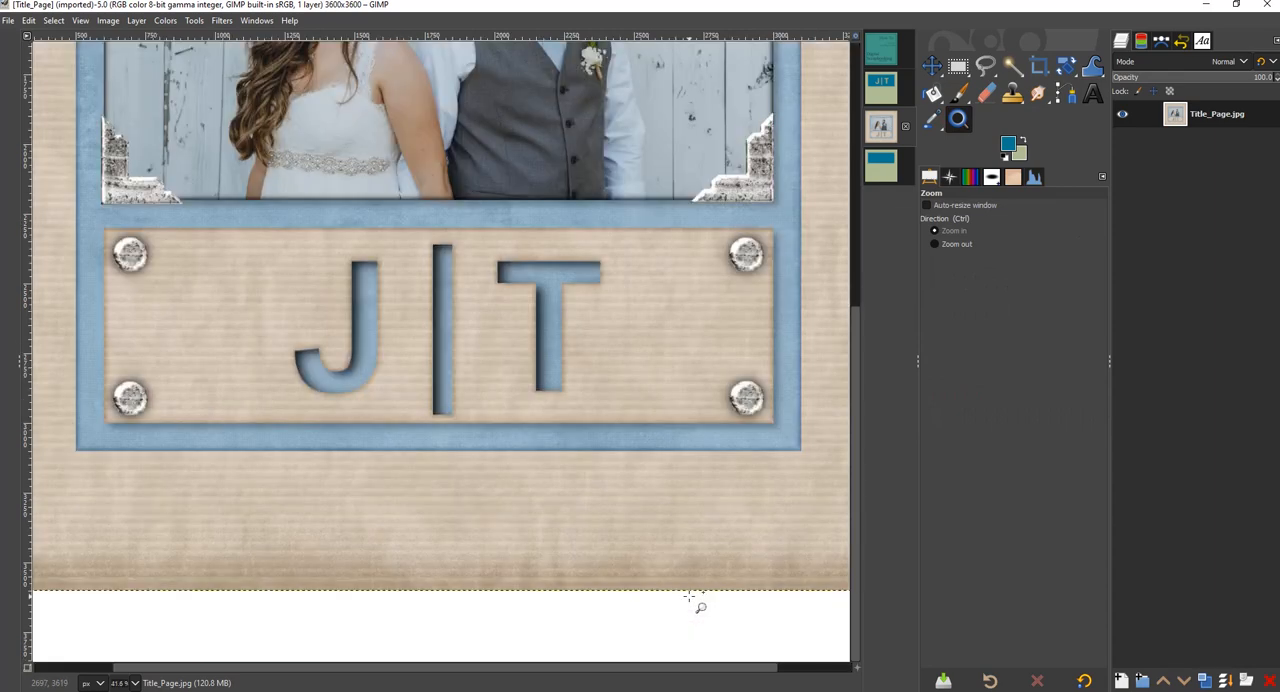
{"action": "left_click", "coordinate": [883, 96]}
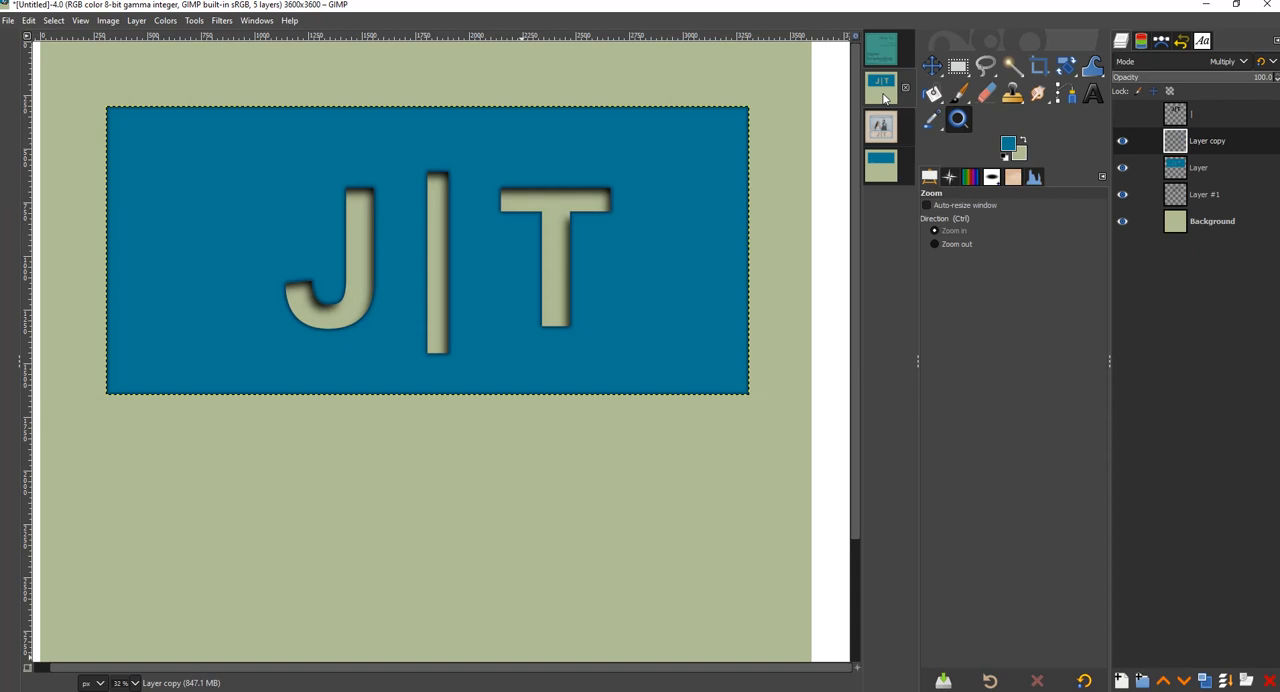
- Switch to the two-layer image with the plain blue rectangle and set the Text tool's font to Arial Bold
{"action": "left_click", "coordinate": [886, 174]}
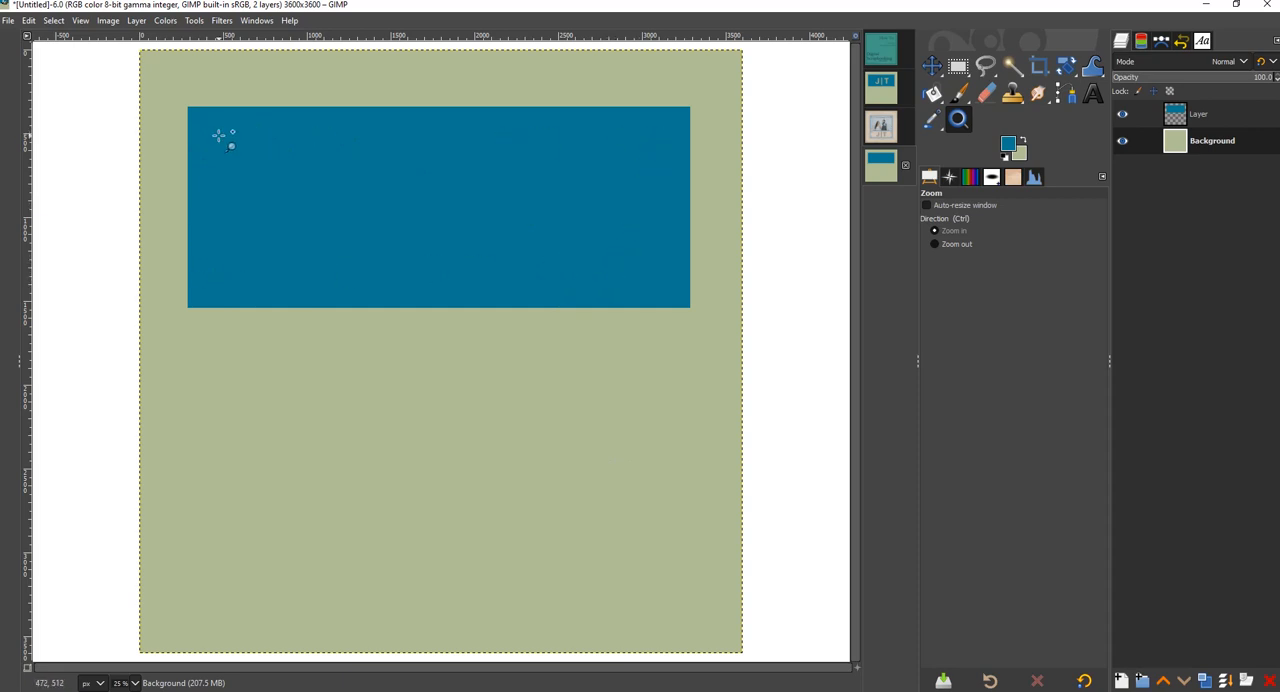
{"action": "double_click", "coordinate": [1233, 142]}
{"action": "left_click", "coordinate": [1099, 101]}
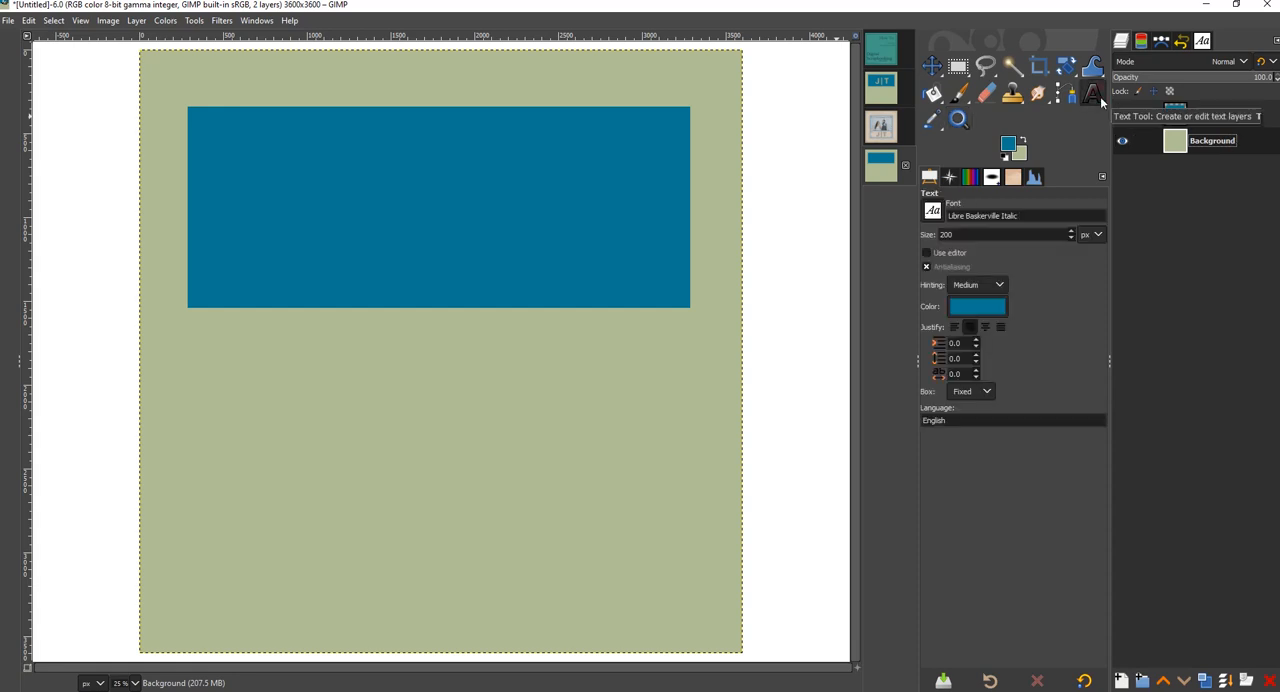
{"action": "left_click", "coordinate": [931, 211]}
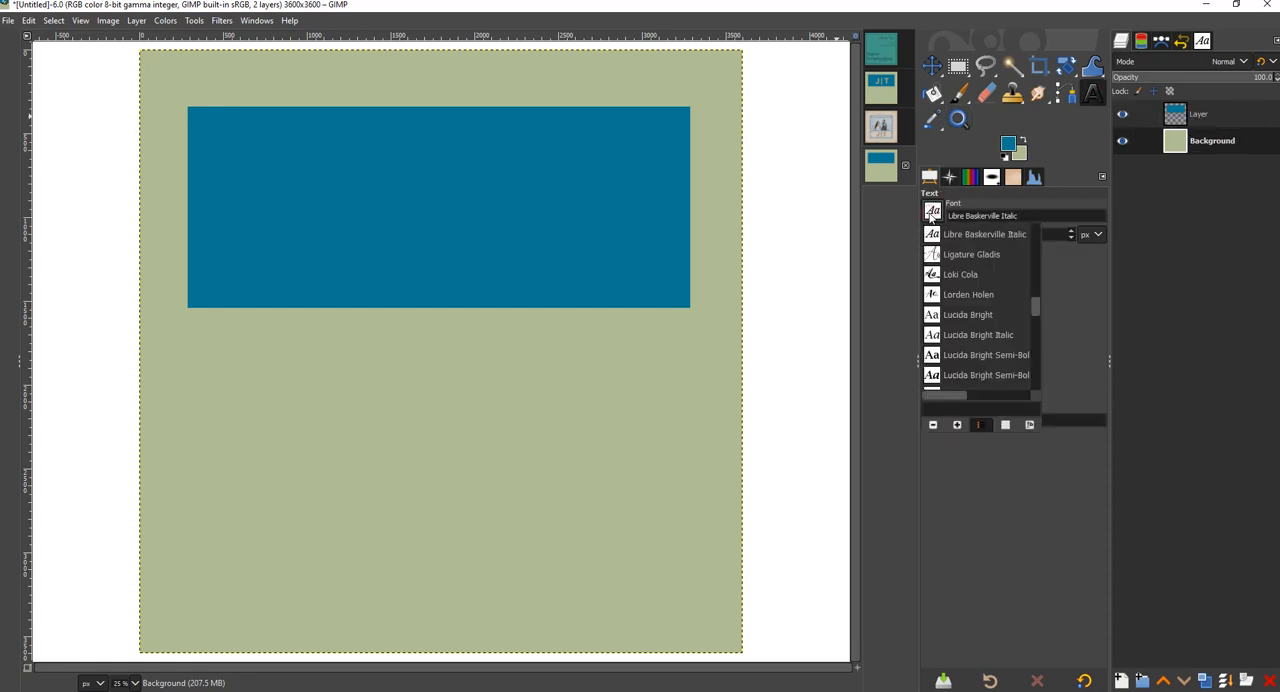
{"action": "scroll", "coordinate": [965, 278], "scroll_direction": "up", "scroll_amount": 10}
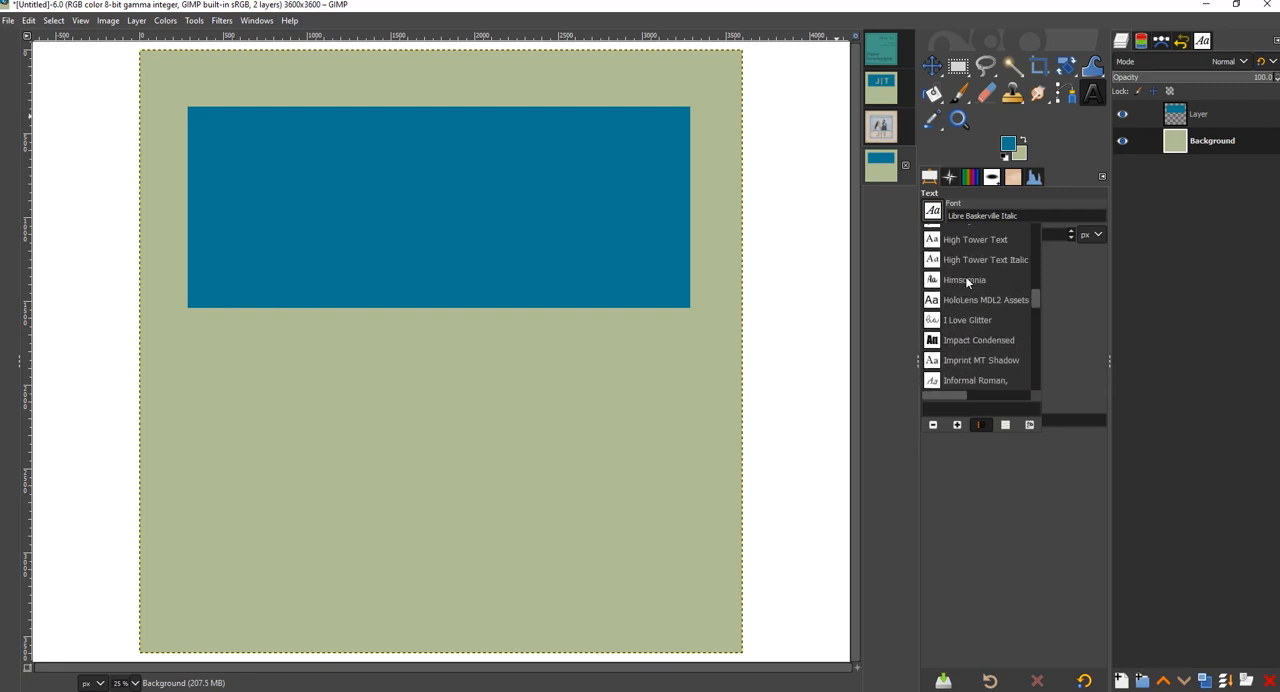
{"action": "scroll", "coordinate": [965, 278], "scroll_direction": "up", "scroll_amount": 10}
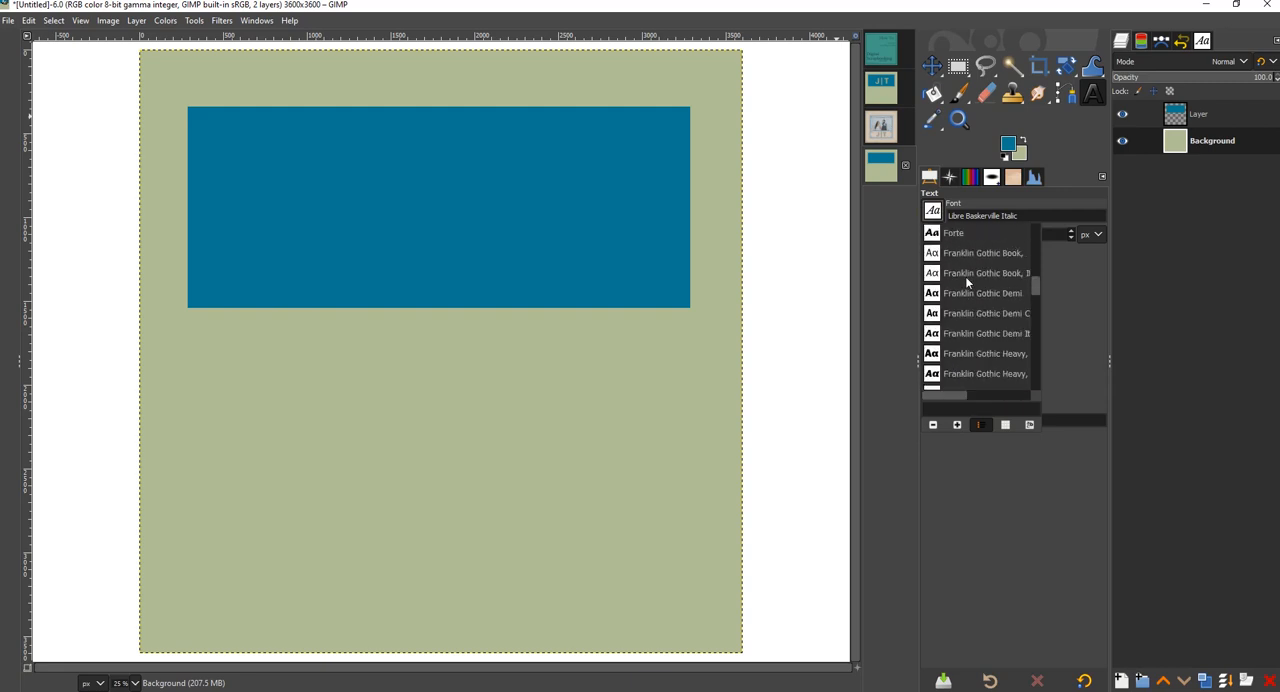
{"action": "scroll", "coordinate": [965, 276], "scroll_direction": "up", "scroll_amount": 10}
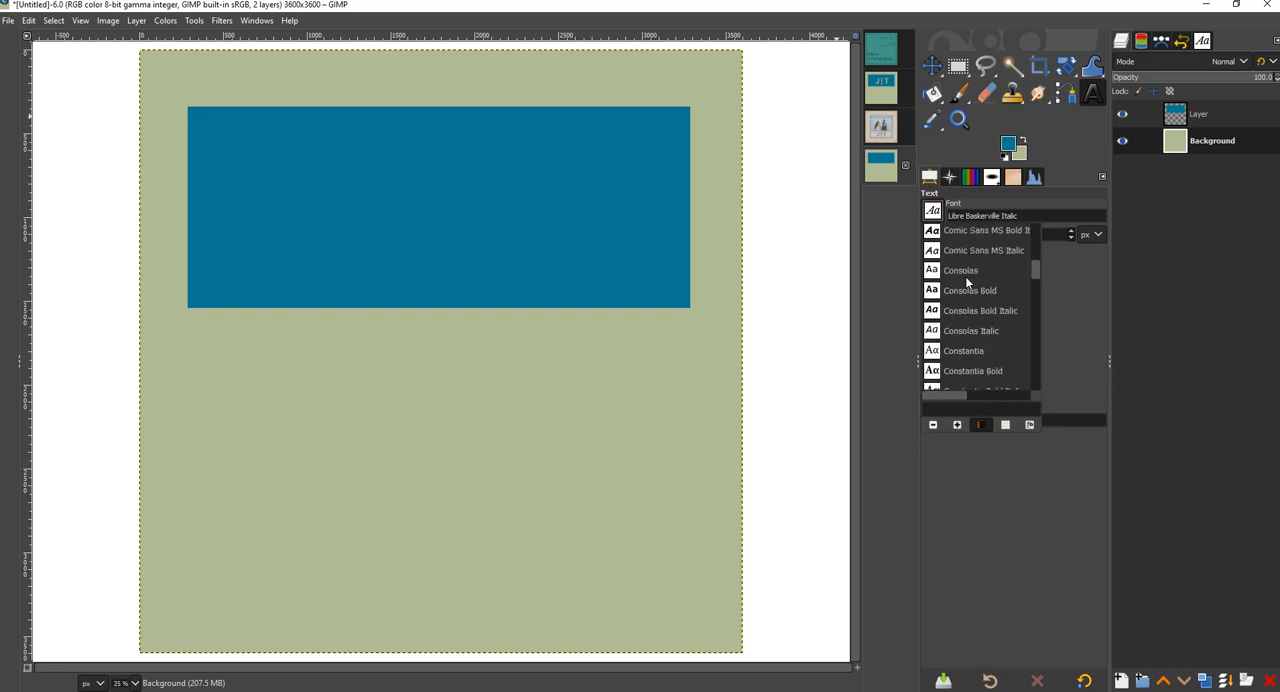
{"action": "scroll", "coordinate": [965, 276], "scroll_direction": "up", "scroll_amount": 10}
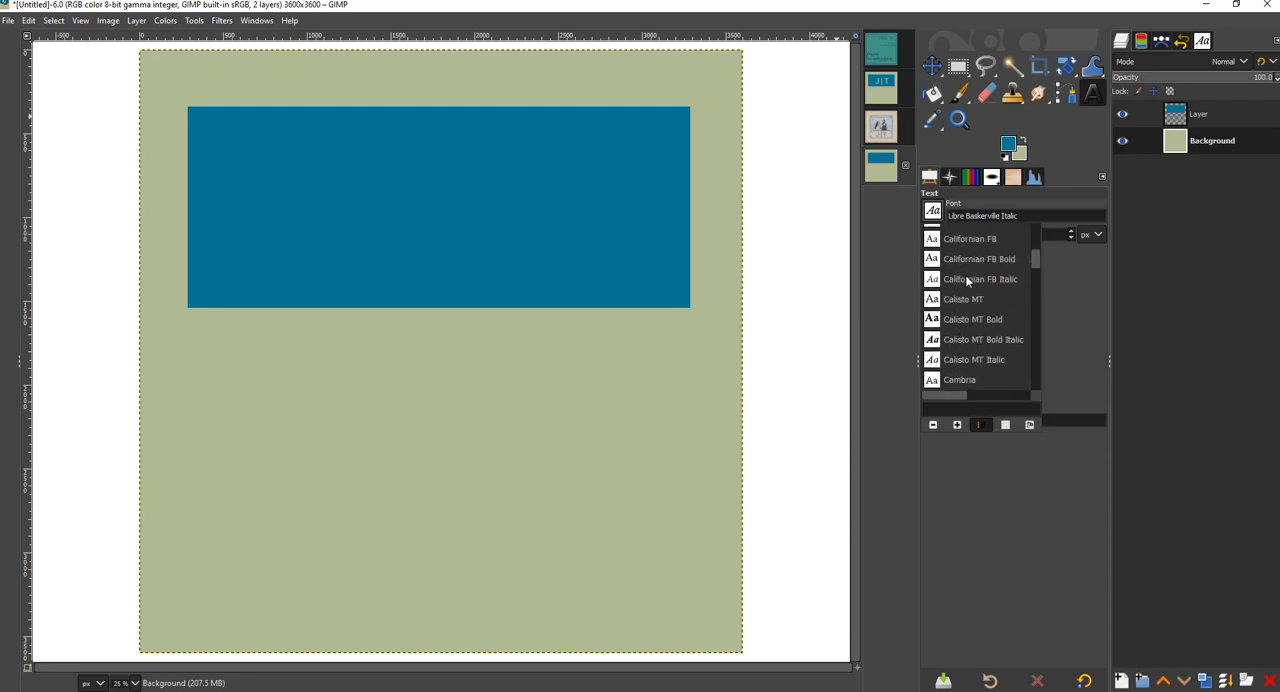
{"action": "scroll", "coordinate": [966, 280], "scroll_direction": "up", "scroll_amount": 10}
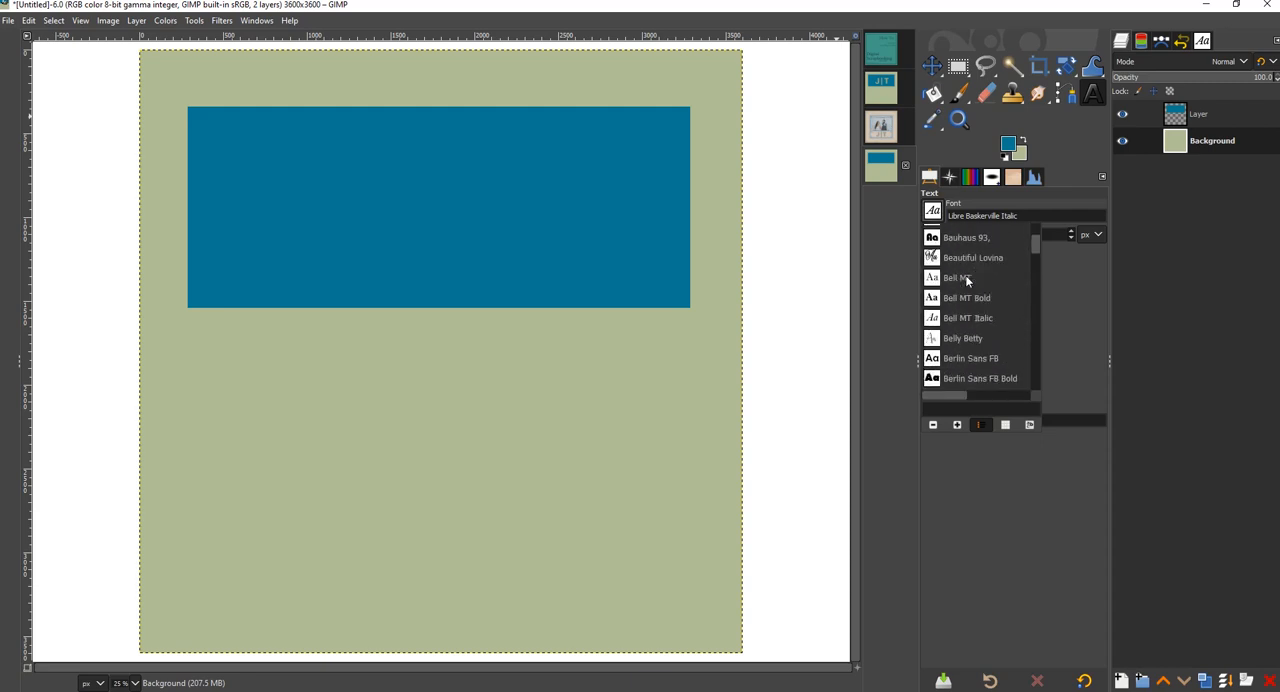
{"action": "scroll", "coordinate": [966, 280], "scroll_direction": "up", "scroll_amount": 8}
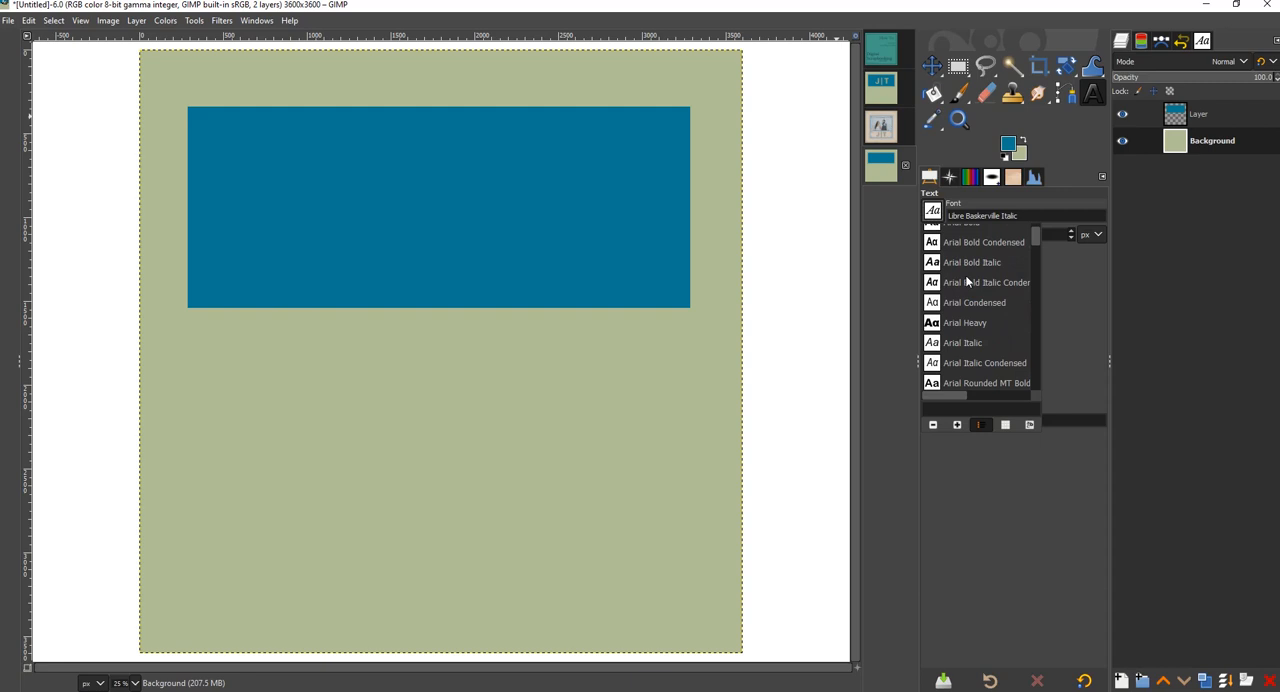
{"action": "scroll", "coordinate": [968, 282], "scroll_direction": "up", "scroll_amount": 1}
{"action": "left_click", "coordinate": [966, 280]}
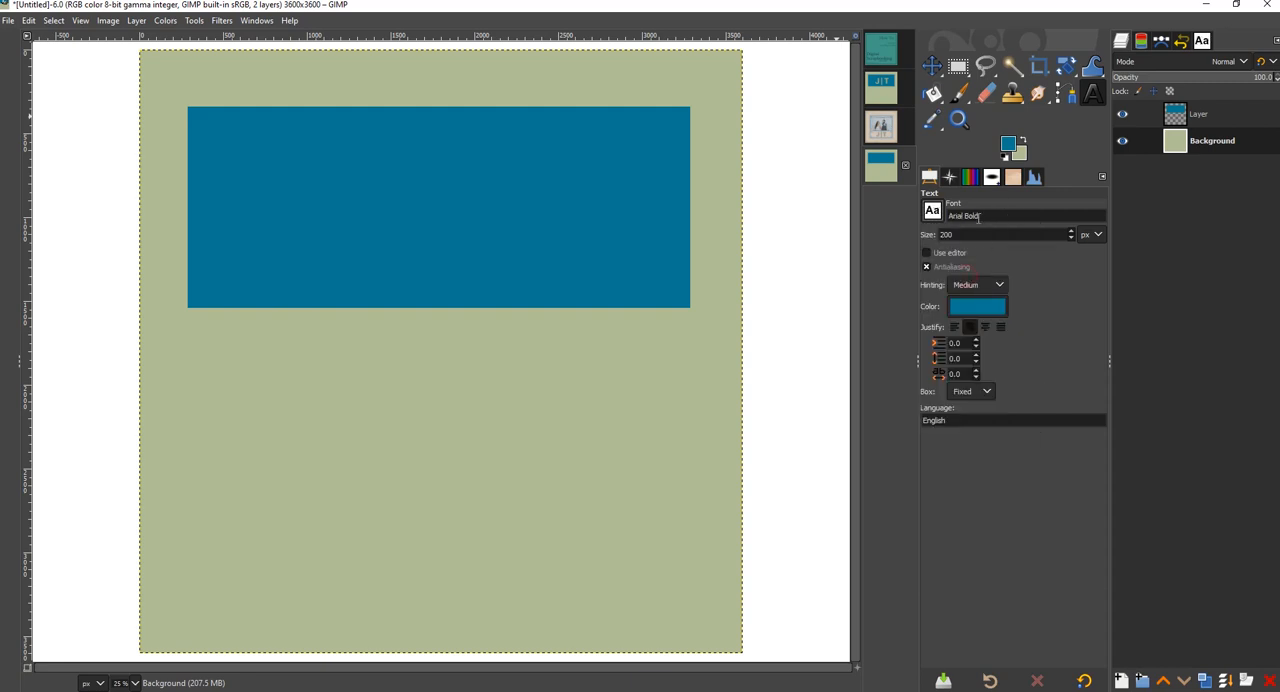
- Set the text size to 900 px and the text color to near-black 080707
{"action": "key", "text": "BackSpace"}
{"action": "key", "text": "BackSpace"}
{"action": "key", "text": "BackSpace"}
{"action": "left_click", "coordinate": [975, 308]}
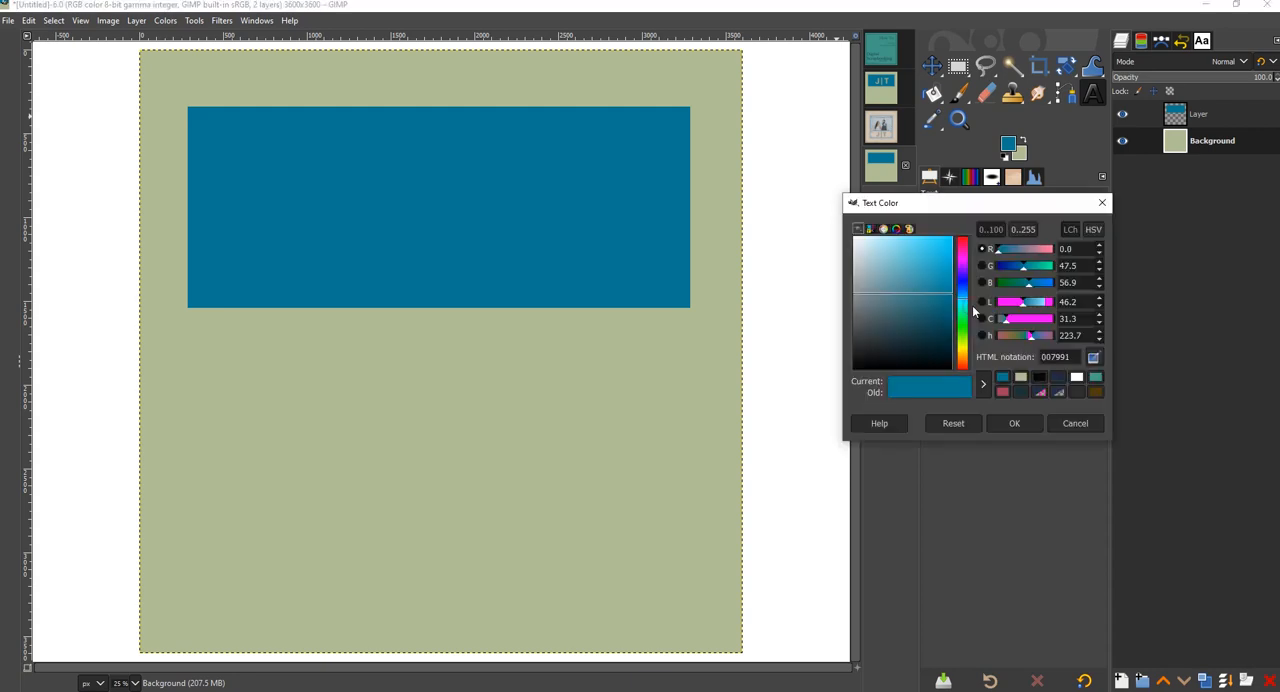
{"action": "left_click", "coordinate": [1039, 377]}
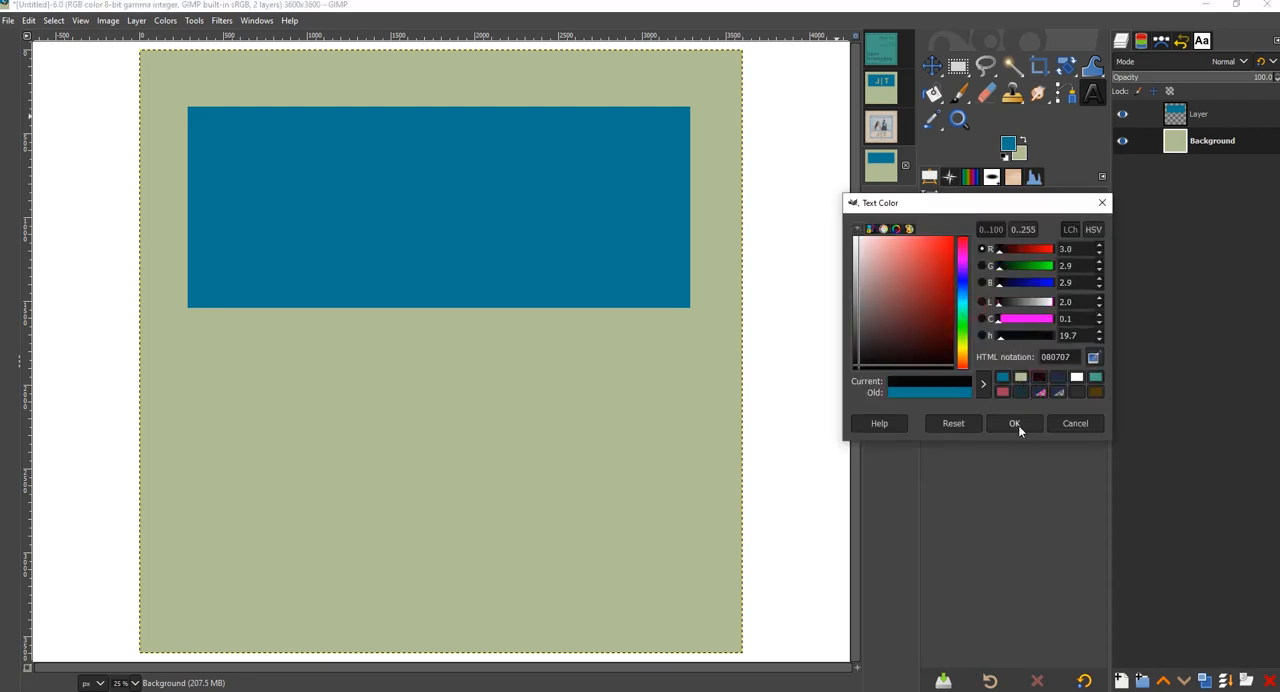
{"action": "left_click", "coordinate": [1015, 423]}
- Add the text "J T" over the blue rectangle and place the rectangle's layer below the text layer
{"action": "left_click", "coordinate": [412, 200]}
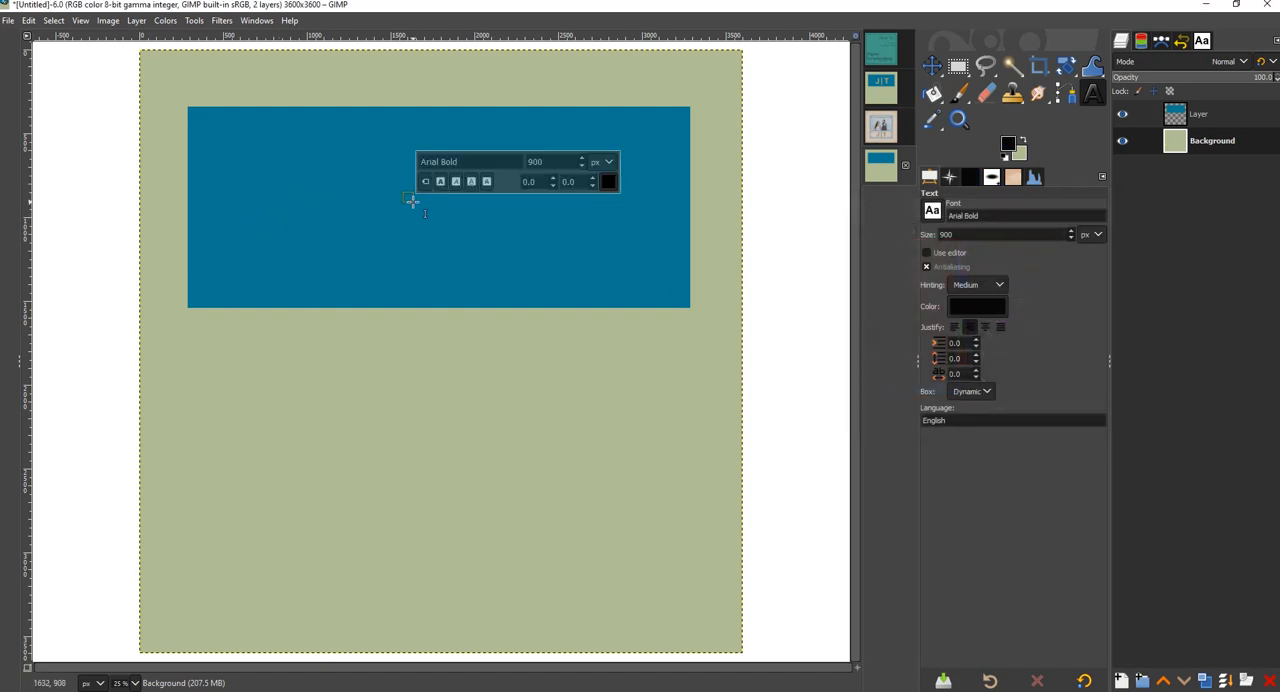
{"action": "type", "text": "J"}
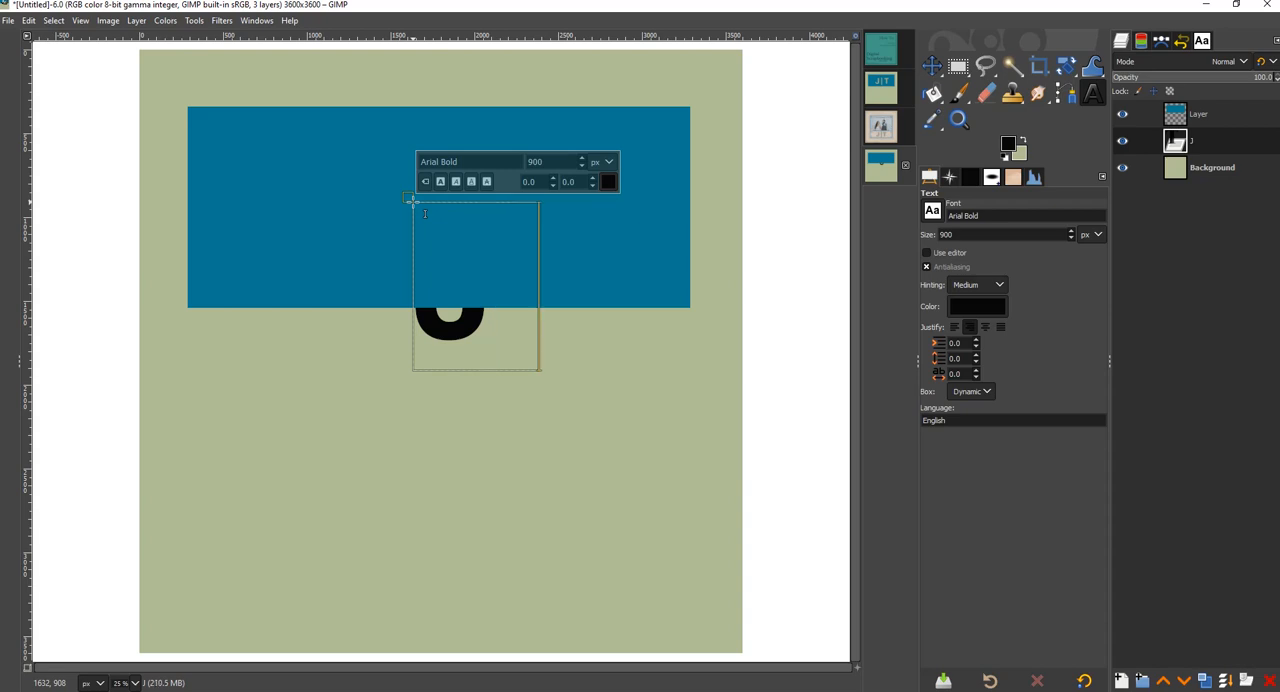
{"action": "type", "text": "  T"}
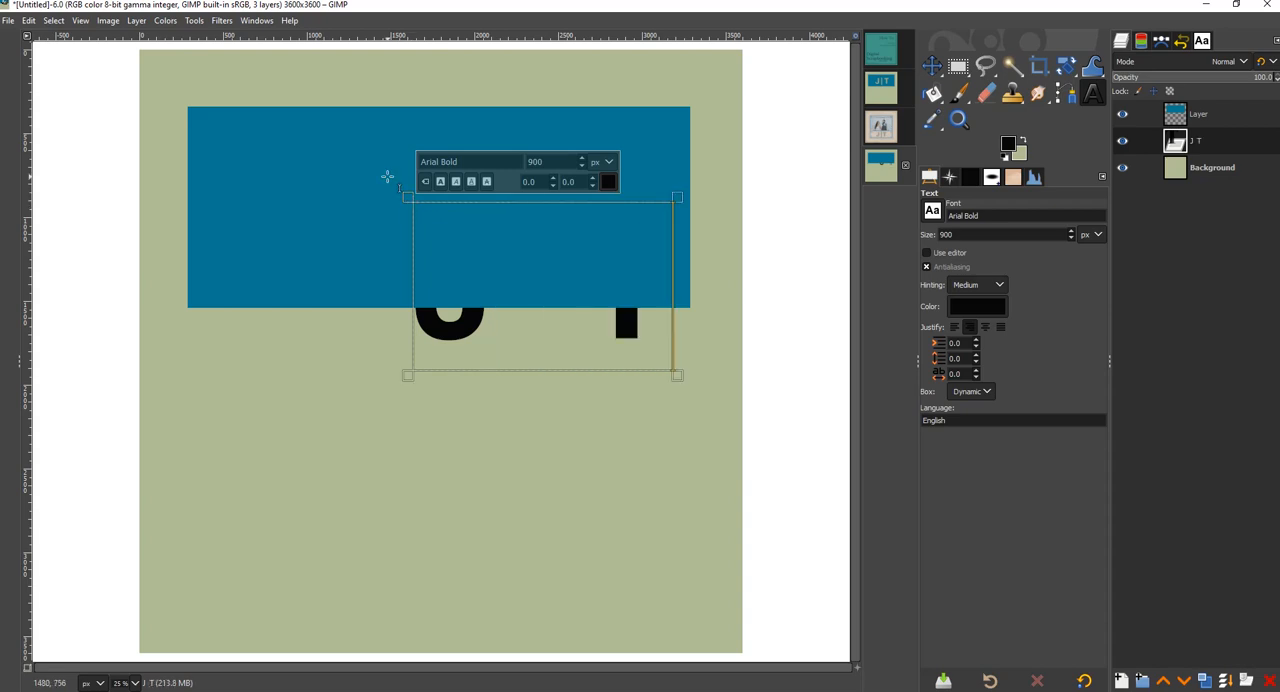
{"action": "left_click_drag", "start_coordinate": [1230, 115], "coordinate": [1236, 146]}
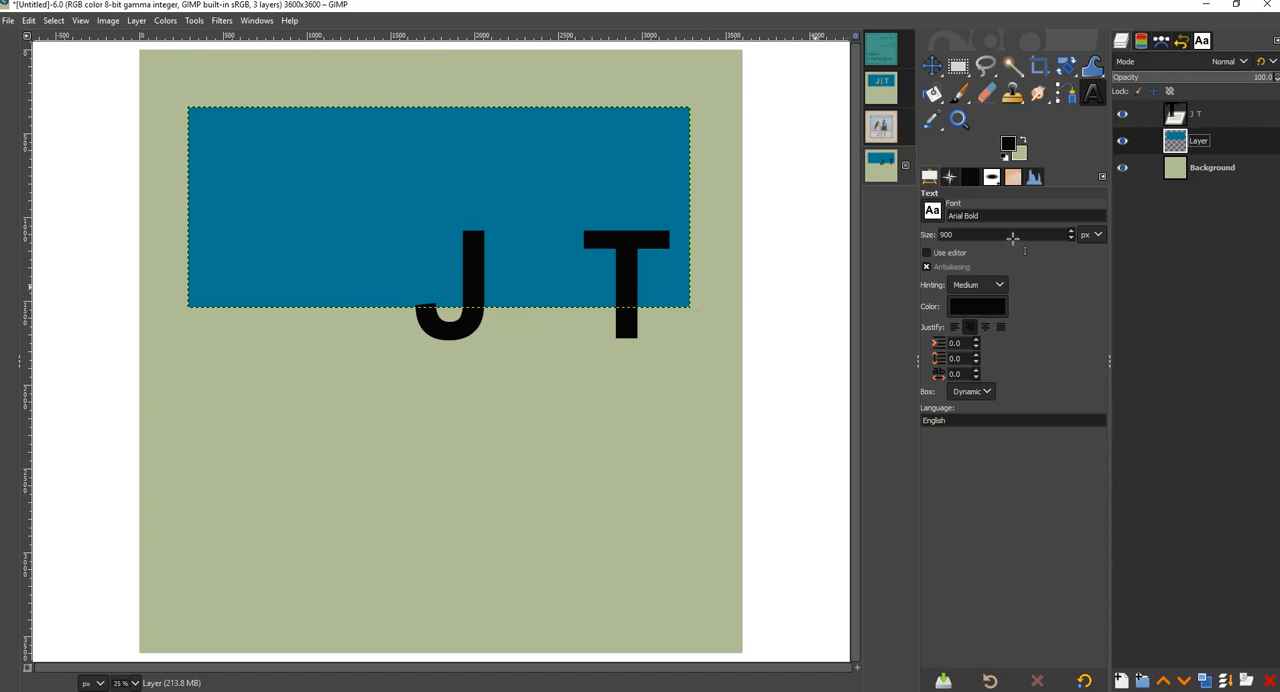
- Try to insert a vertical bar between the J and the T within the existing text layer
{"action": "left_click", "coordinate": [1203, 116]}
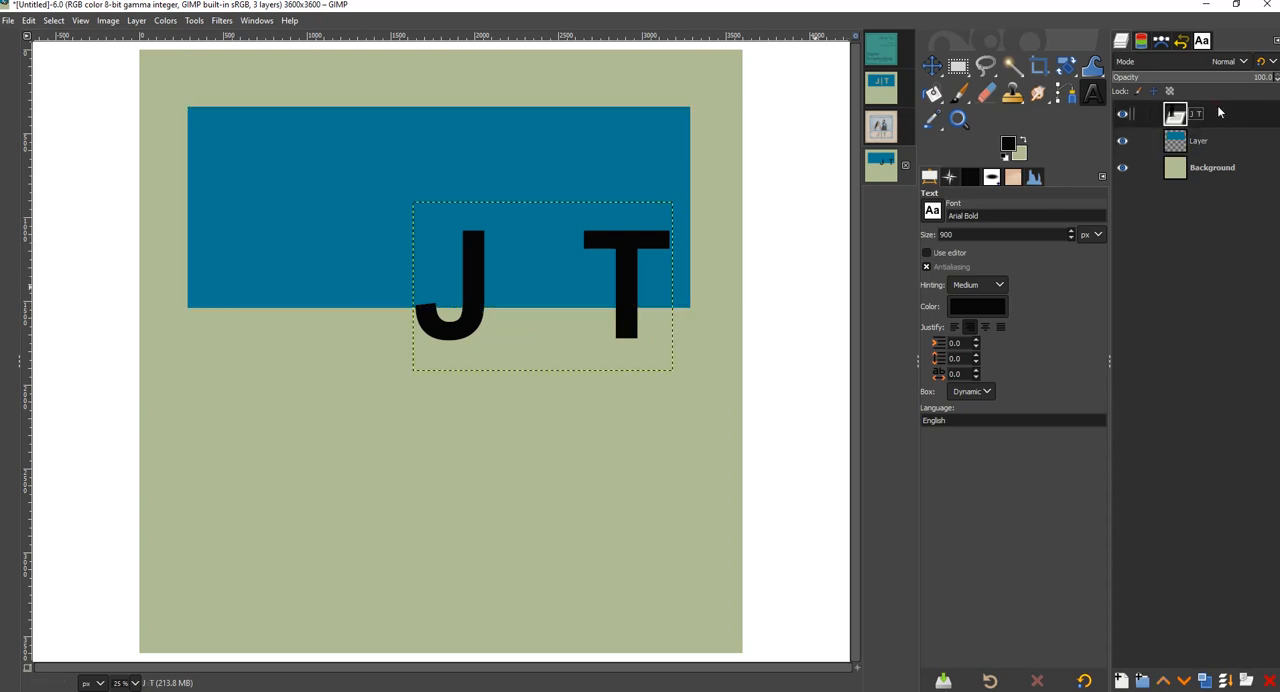
{"action": "left_click", "coordinate": [546, 269]}
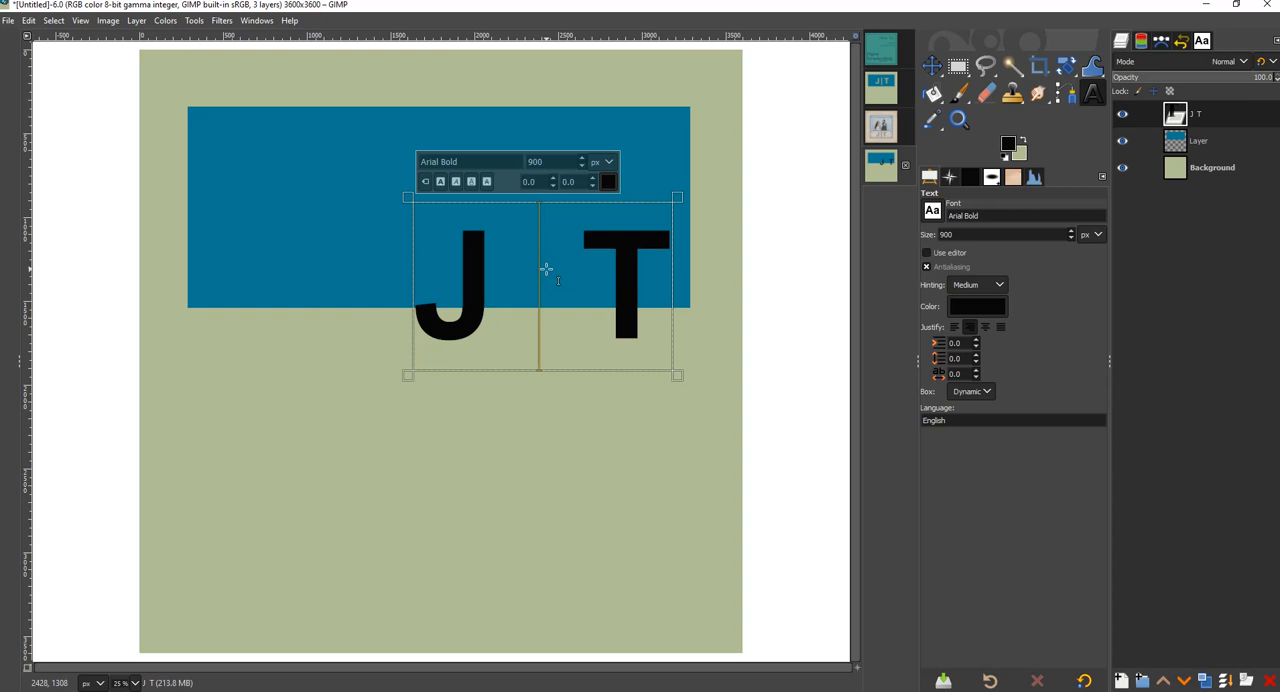
{"action": "type", "text": "|"}
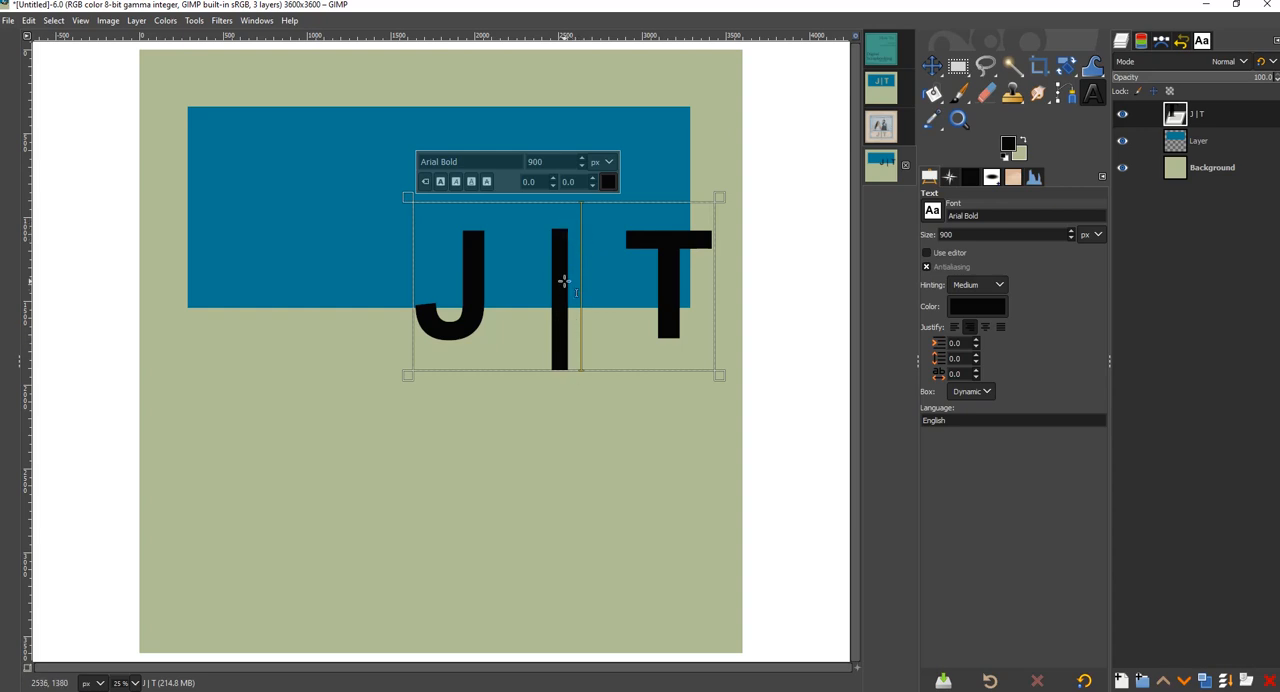
{"action": "key", "text": "BackSpace"}
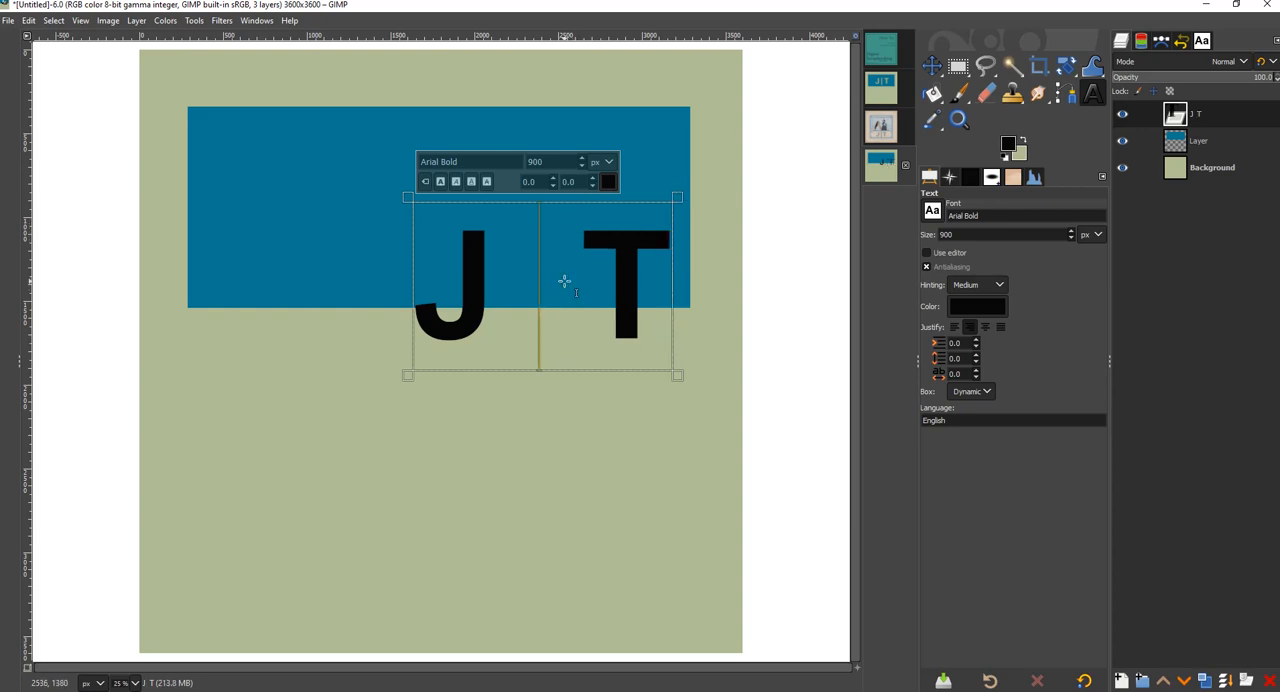
- Create a separate text layer containing "|" and move the bar between the J and the T
{"action": "left_click", "coordinate": [1216, 136]}
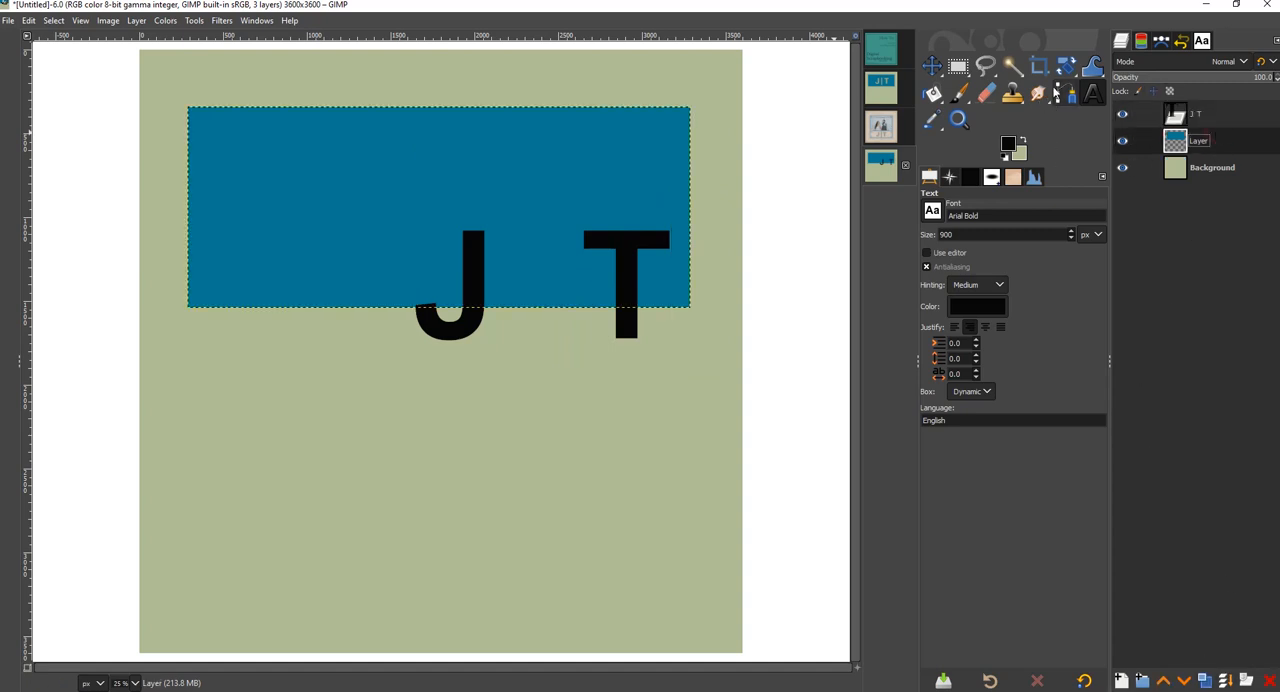
{"action": "left_click", "coordinate": [469, 425]}
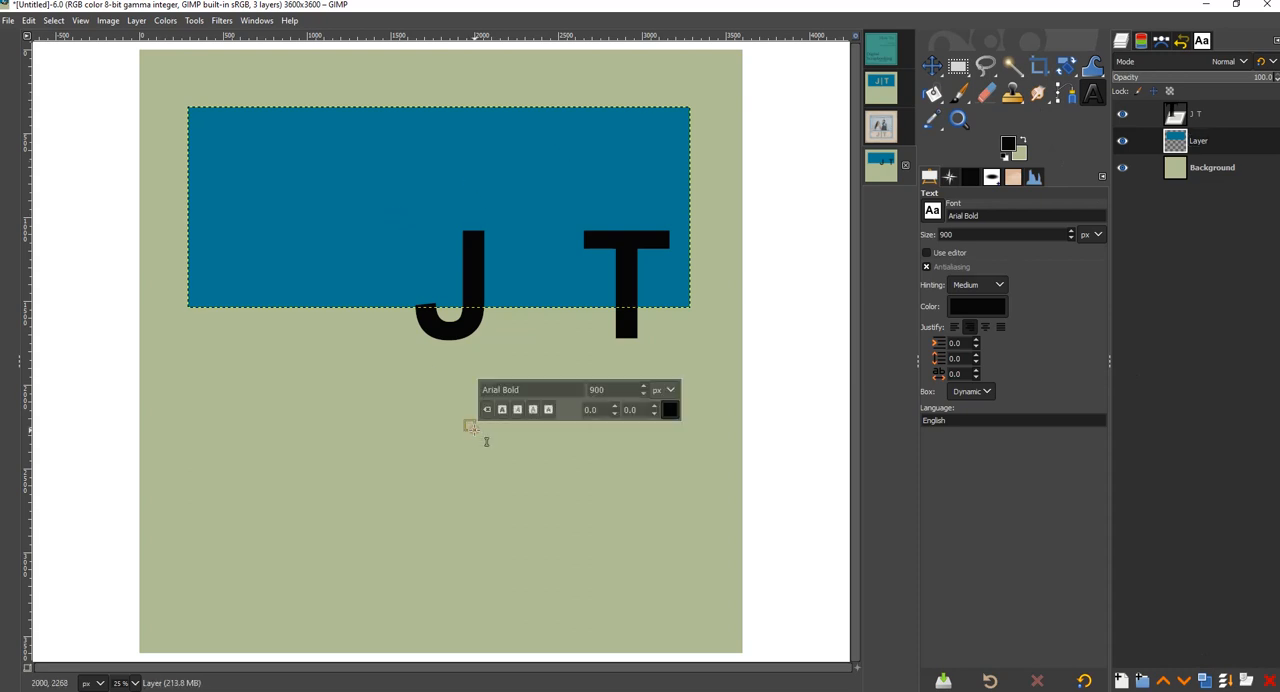
{"action": "type", "text": "|"}
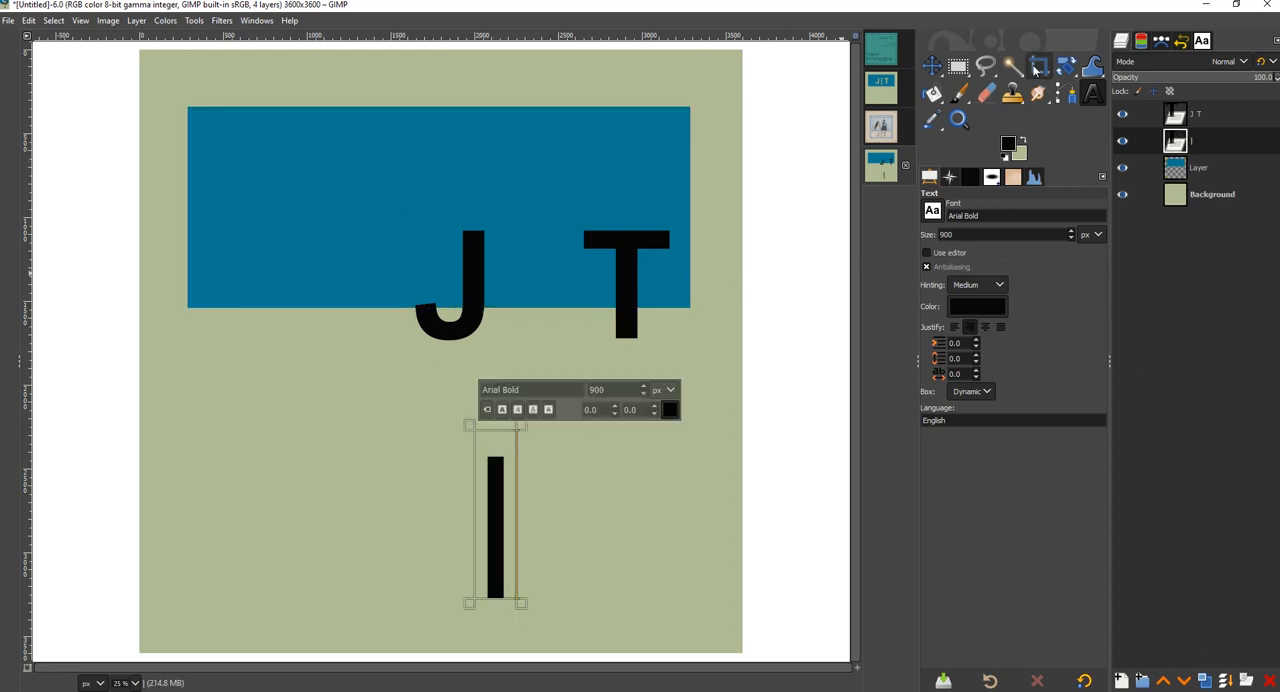
{"action": "left_click", "coordinate": [931, 66]}
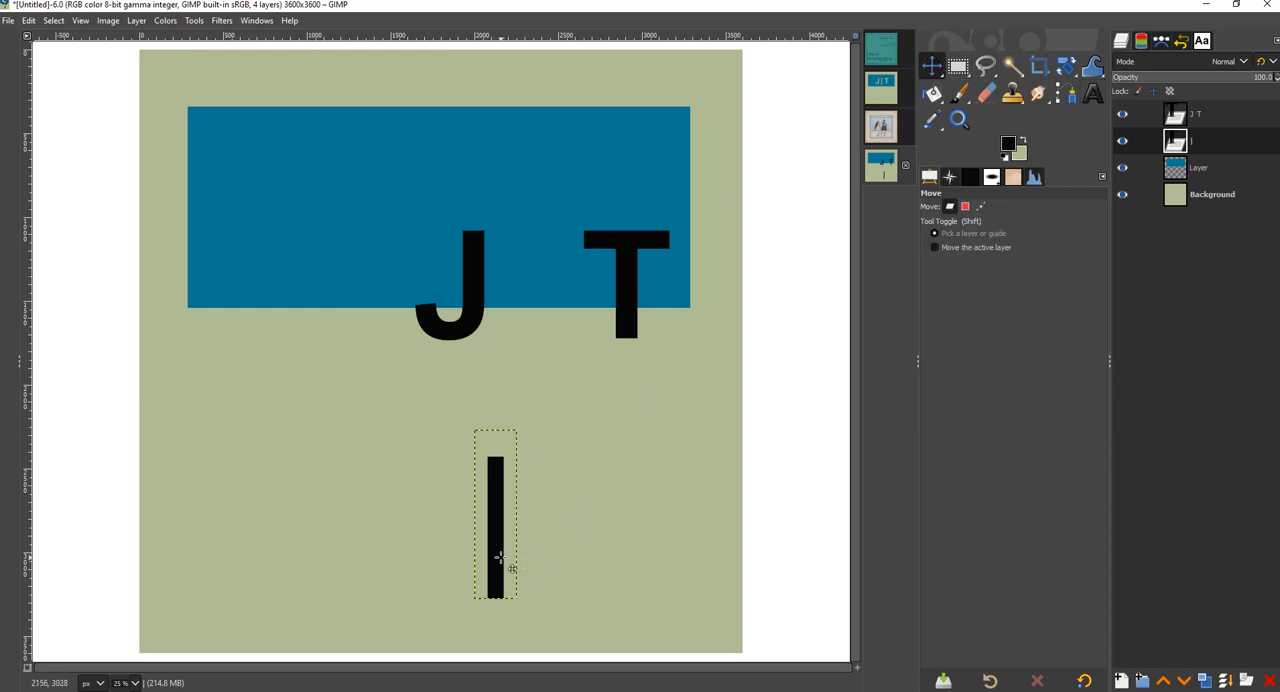
{"action": "left_click_drag", "start_coordinate": [490, 558], "coordinate": [538, 320]}
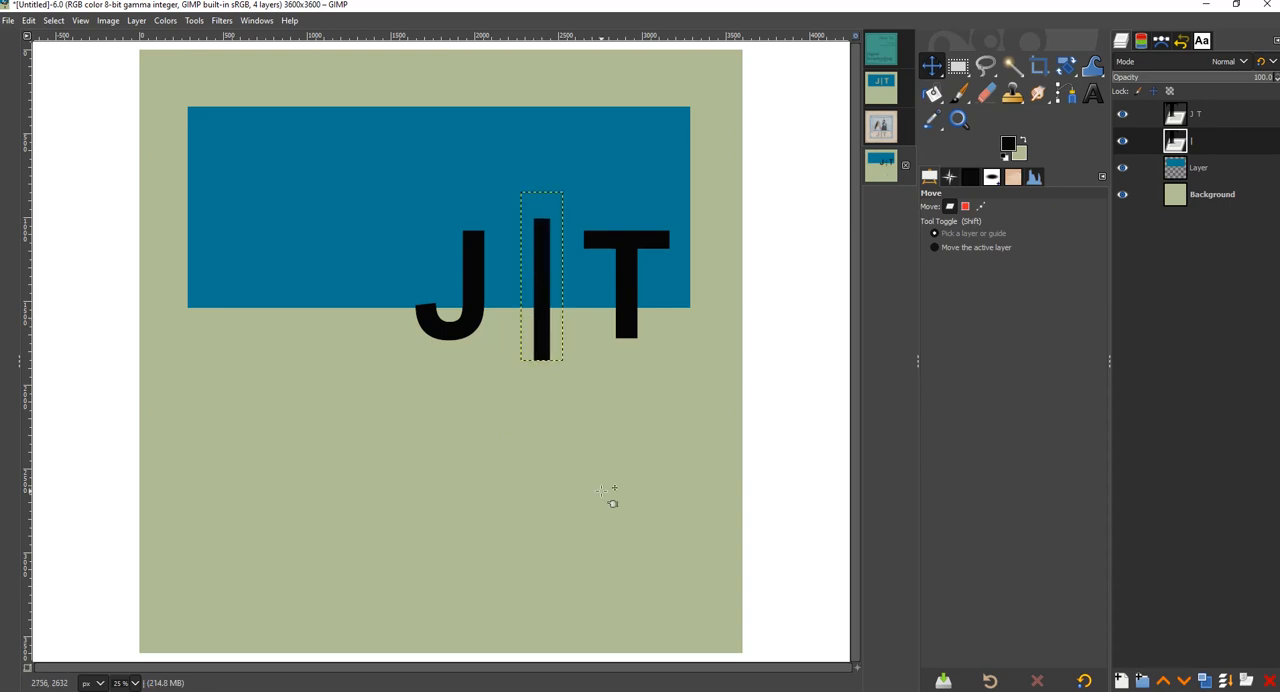
- Merge the J T text layer down into the vertical bar's layer
{"action": "left_click", "coordinate": [1232, 118]}
{"action": "right_click", "coordinate": [1232, 118]}
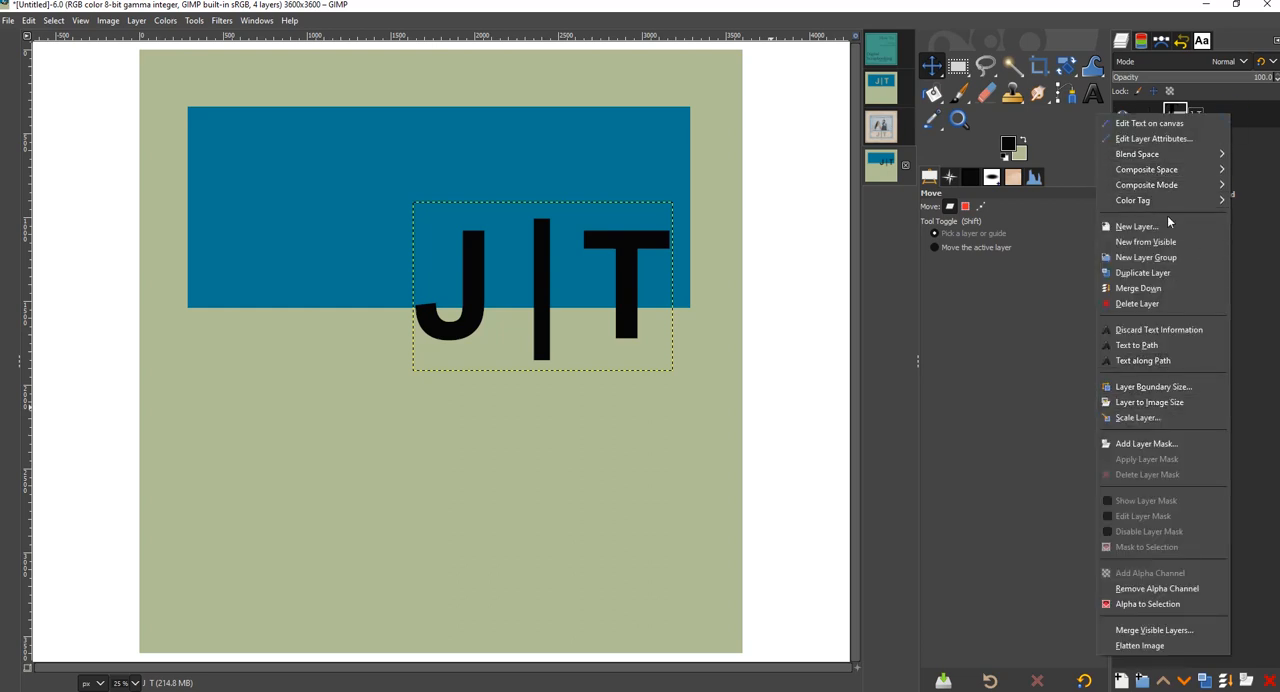
{"action": "left_click", "coordinate": [1145, 288]}
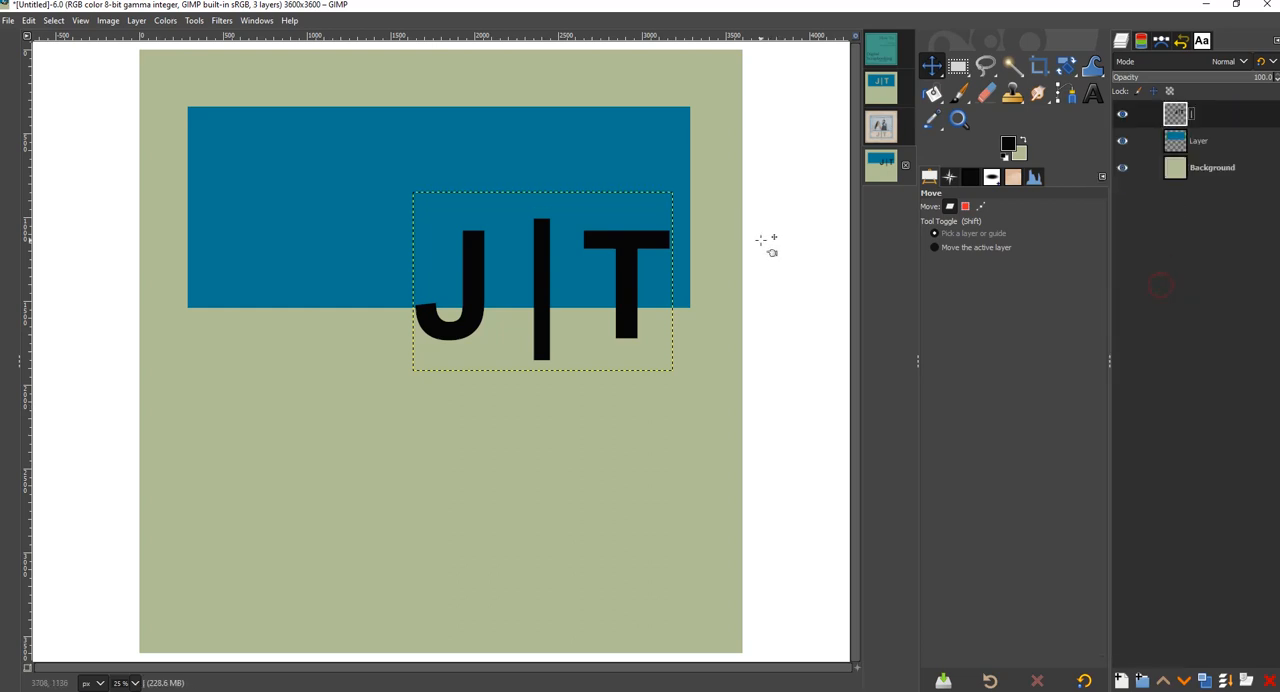
- Move the merged J|T lettering to about the center of the blue rectangle
{"action": "left_click_drag", "start_coordinate": [623, 258], "coordinate": [507, 187]}
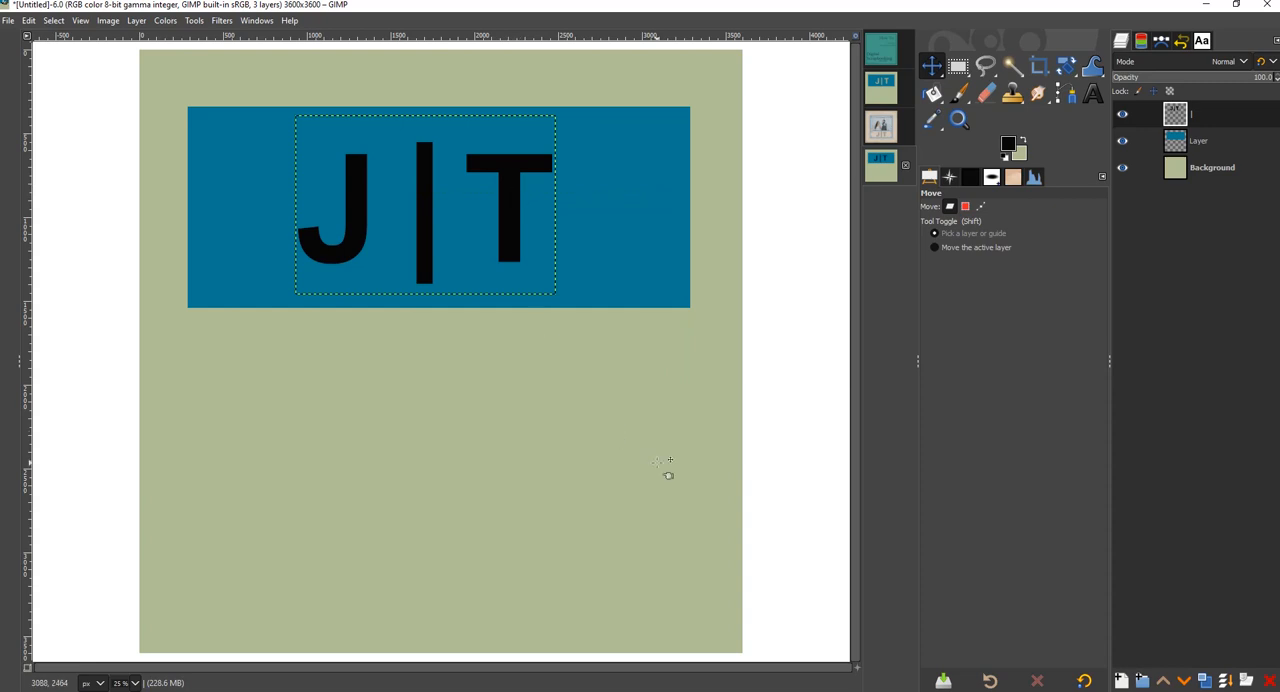
{"action": "left_click", "coordinate": [1230, 144]}
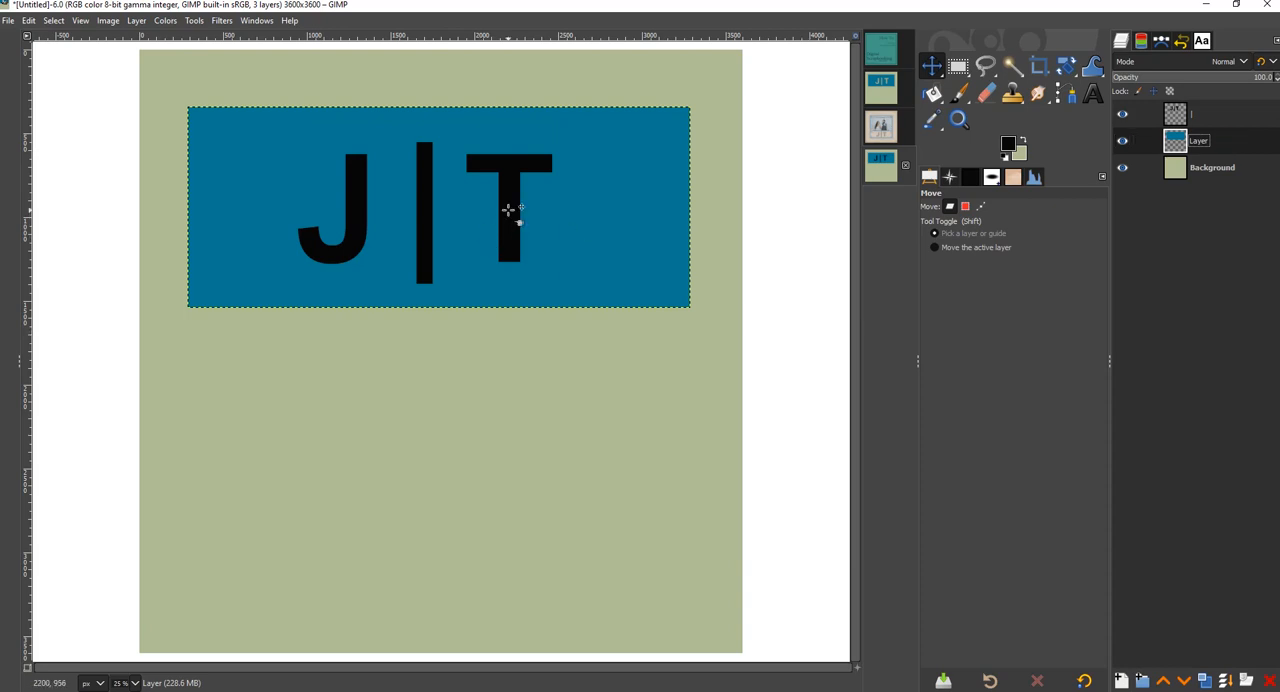
{"action": "left_click", "coordinate": [508, 210]}
{"action": "left_click_drag", "start_coordinate": [508, 210], "coordinate": [515, 207]}
- Create a selection from the alpha outline of the merged J|T lettering layer
{"action": "left_click", "coordinate": [1219, 118]}
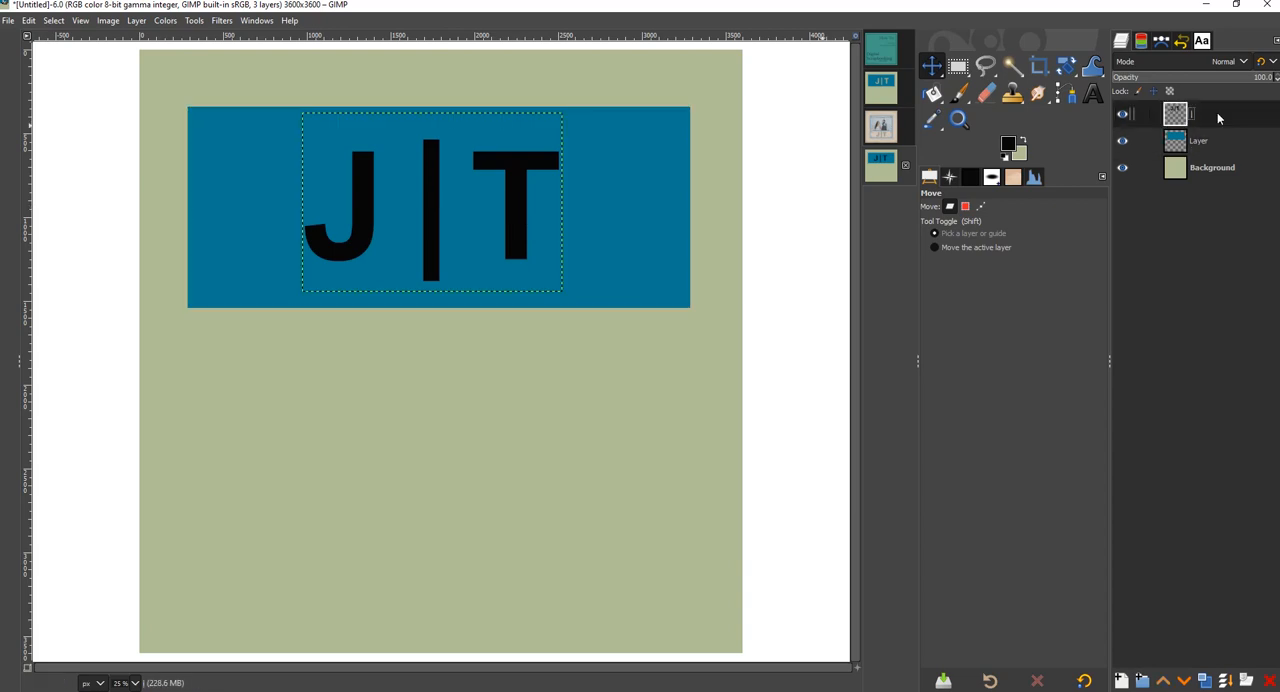
{"action": "right_click", "coordinate": [1217, 116]}
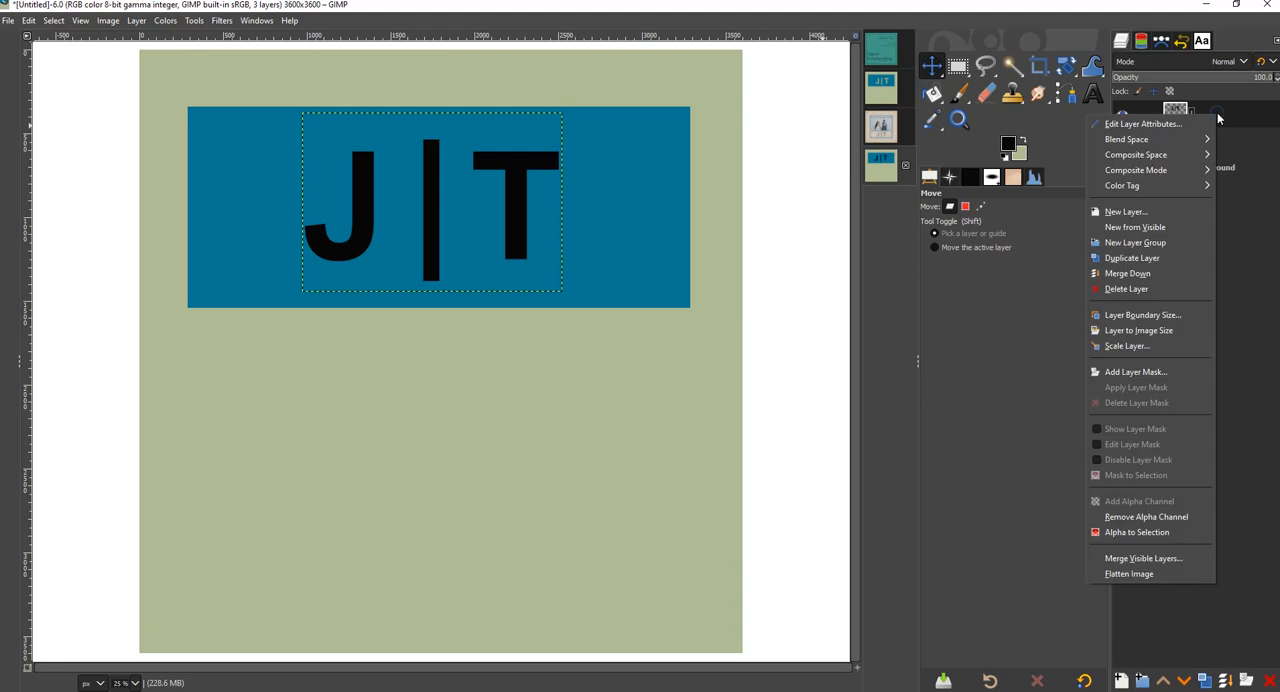
{"action": "left_click", "coordinate": [1171, 532]}
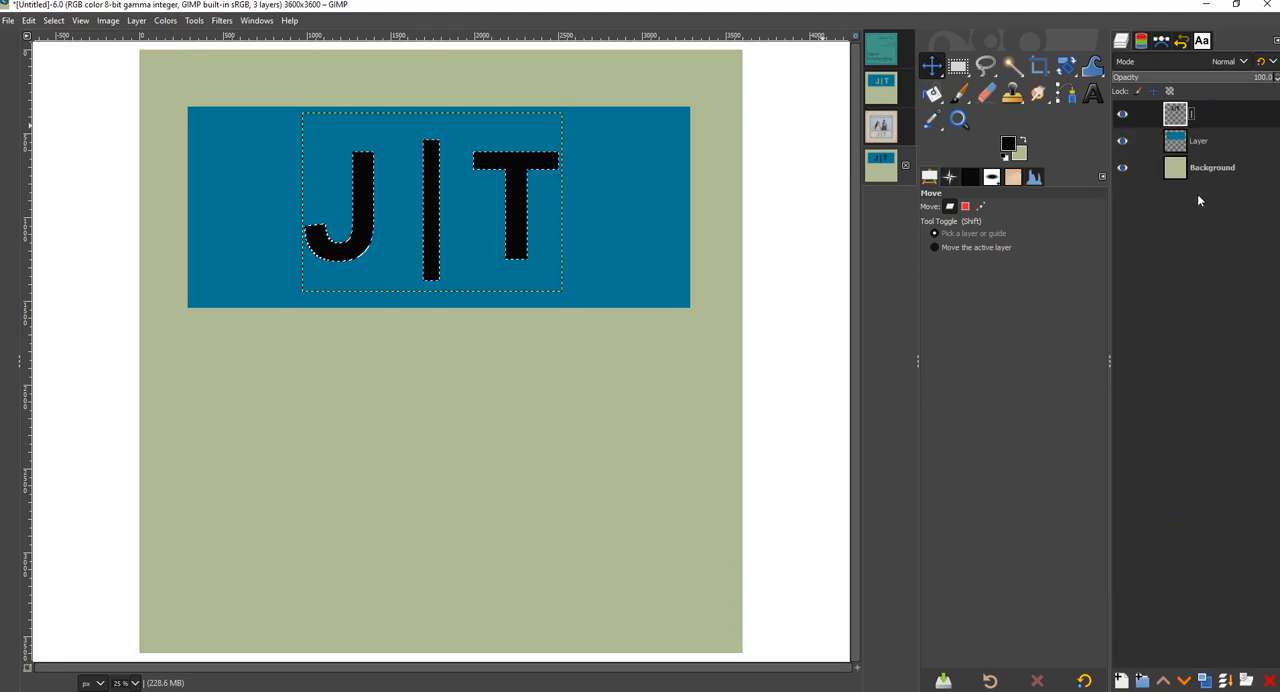
- Cut the selected J|T shapes out of the blue rectangle's layer and hide the lettering layer
{"action": "left_click", "coordinate": [1229, 147]}
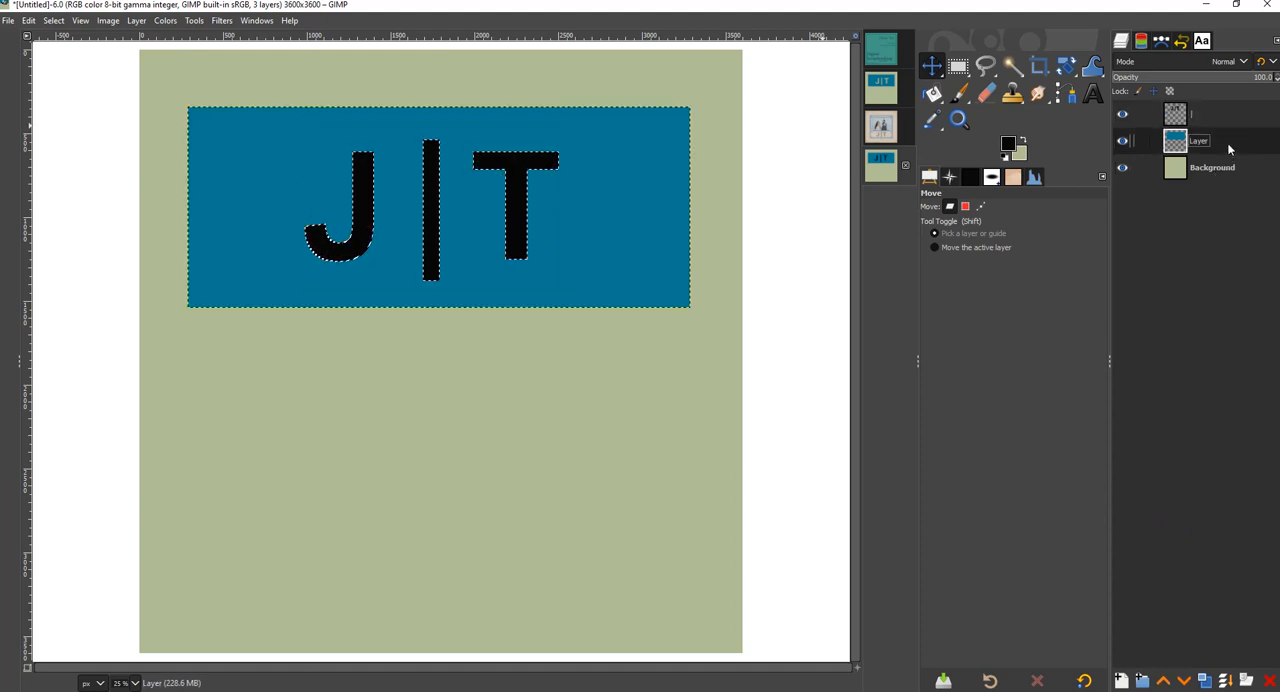
{"action": "right_click", "coordinate": [1229, 148]}
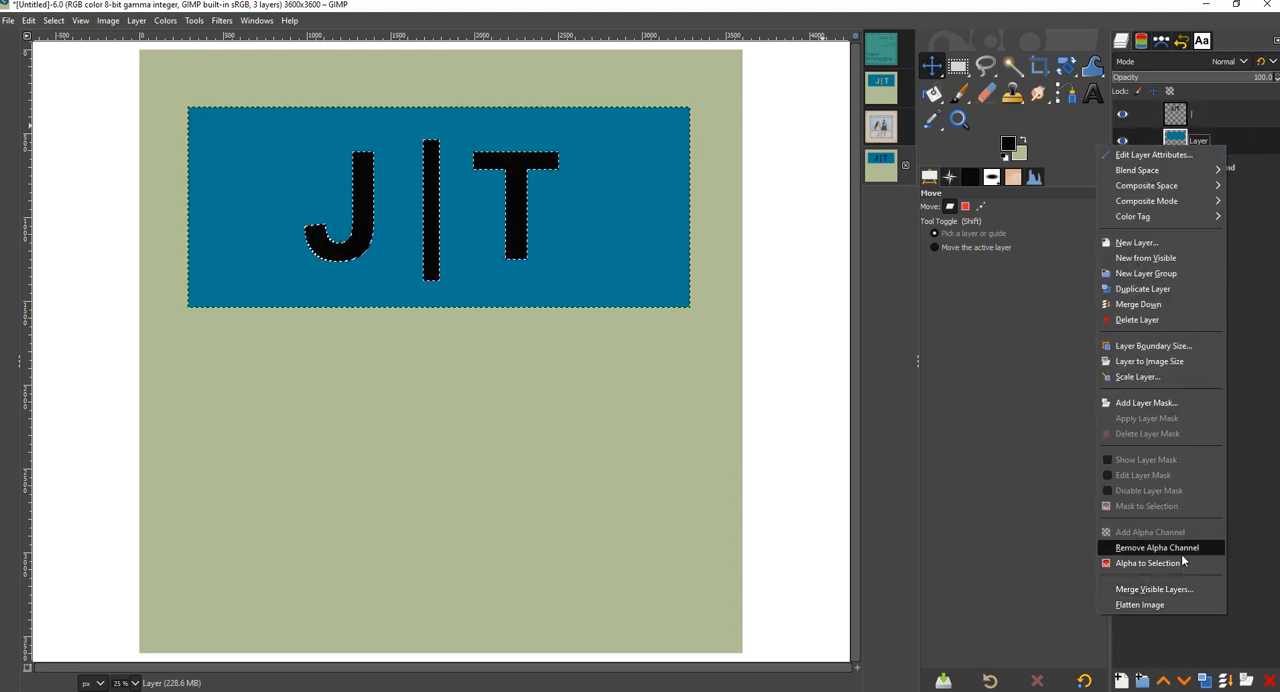
{"action": "left_click", "coordinate": [1237, 143]}
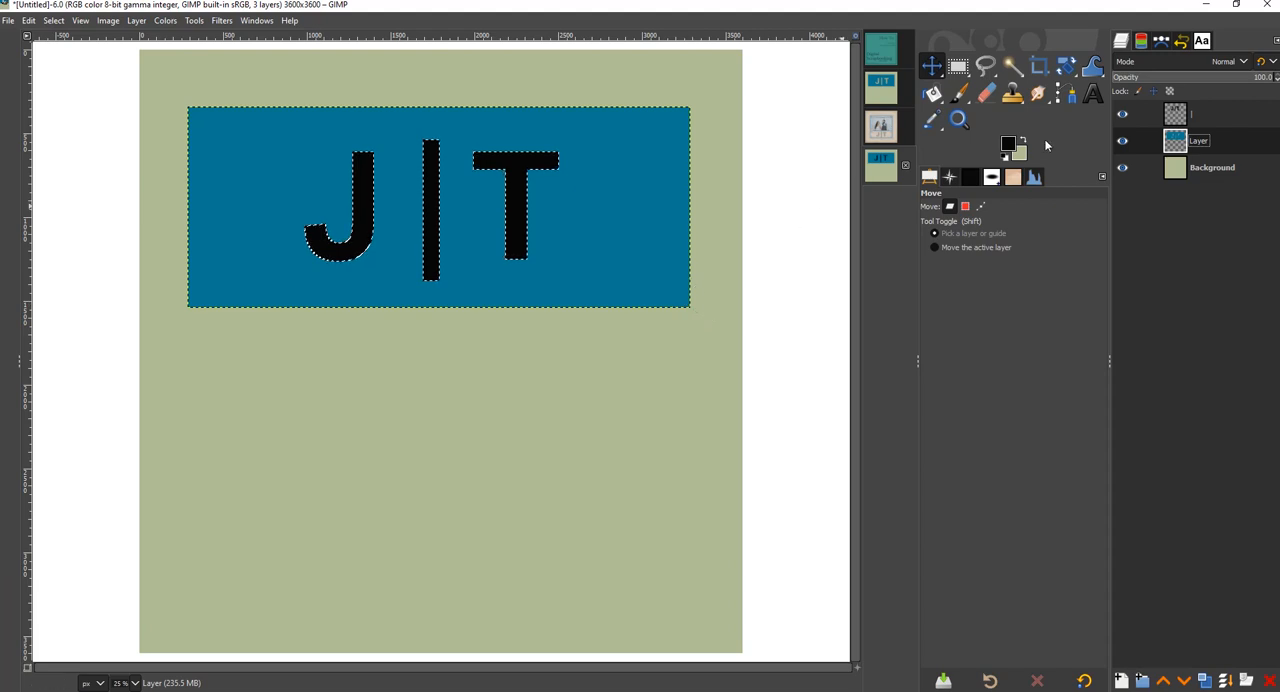
{"action": "left_click", "coordinate": [1124, 114]}
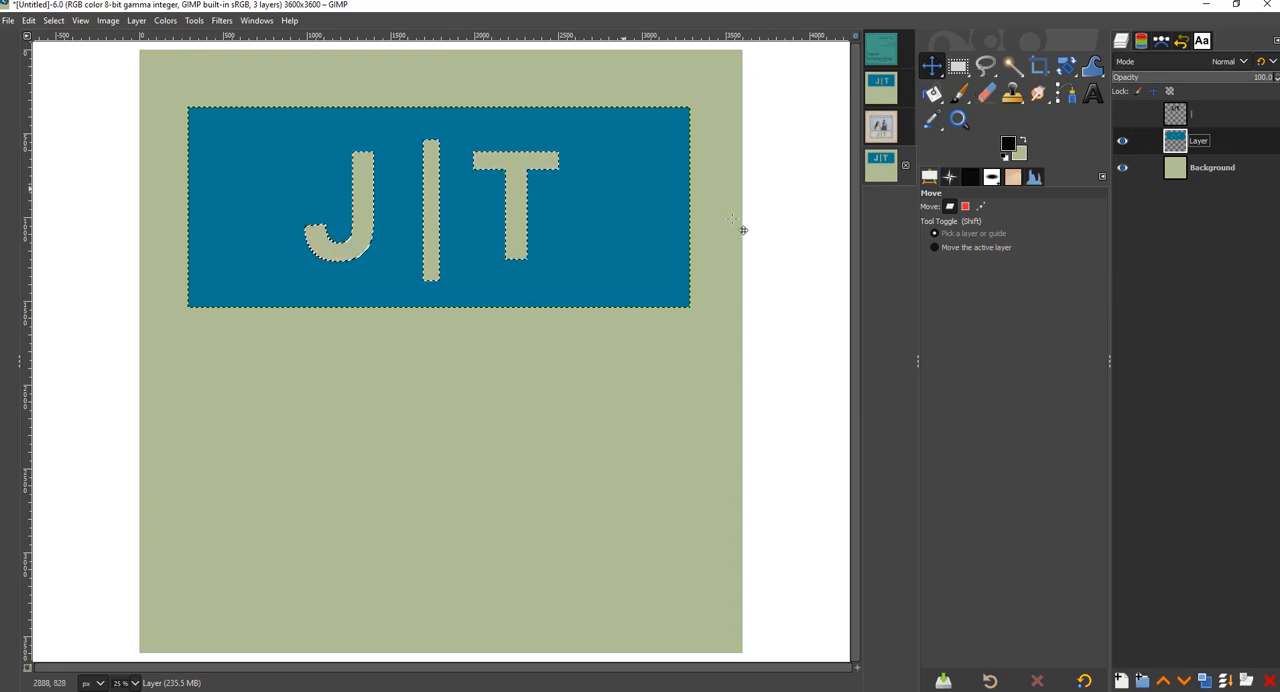
- Add a 3600 x 3600 px layer filled with the black foreground color directly above the Background layer
{"action": "left_click", "coordinate": [1220, 169]}
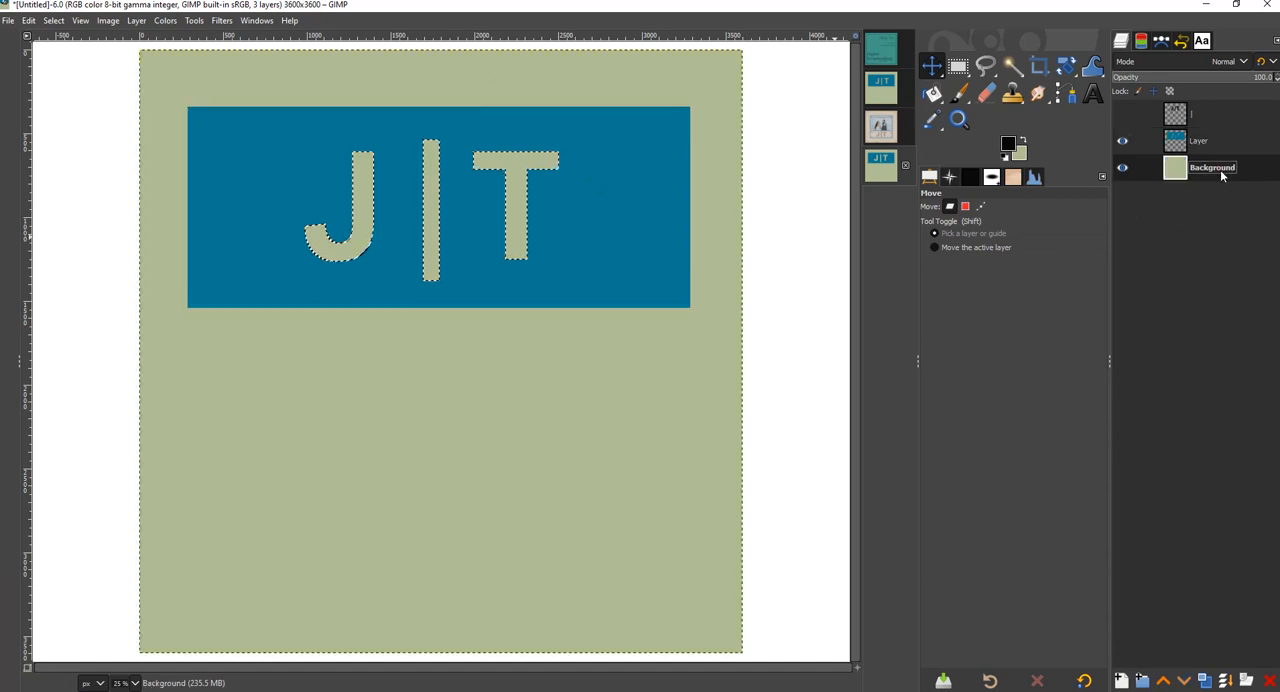
{"action": "left_click", "coordinate": [1122, 683]}
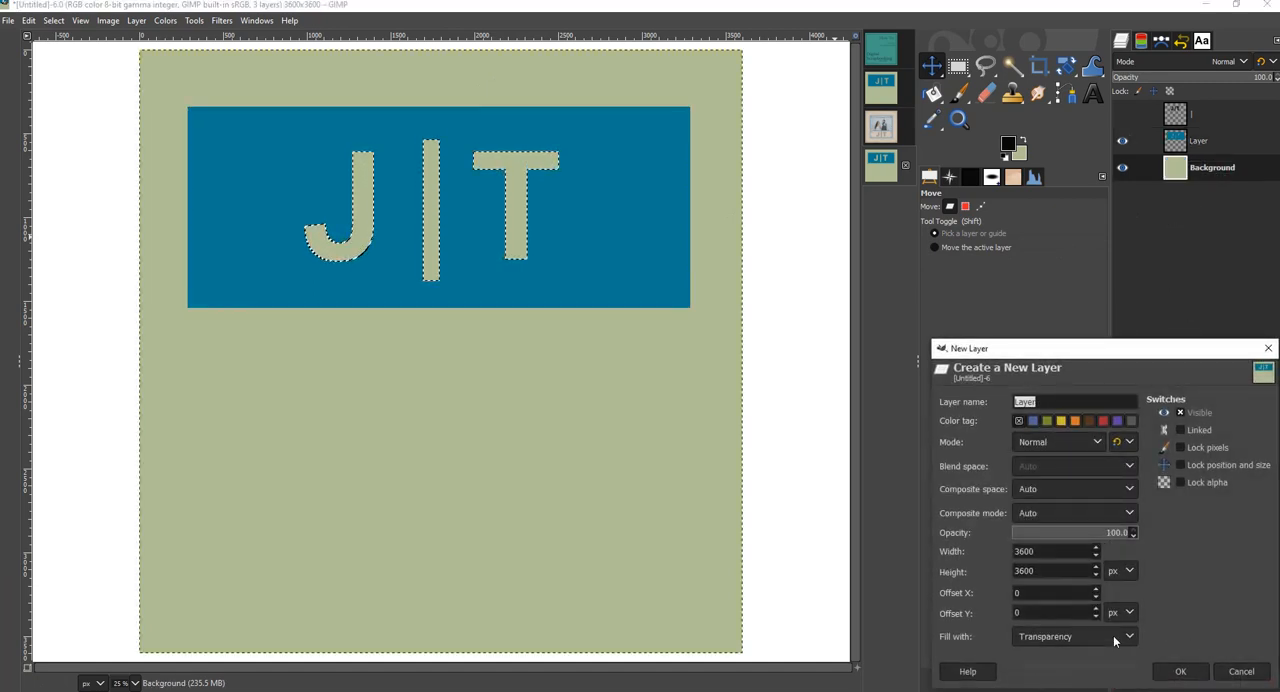
{"action": "left_click", "coordinate": [1113, 636]}
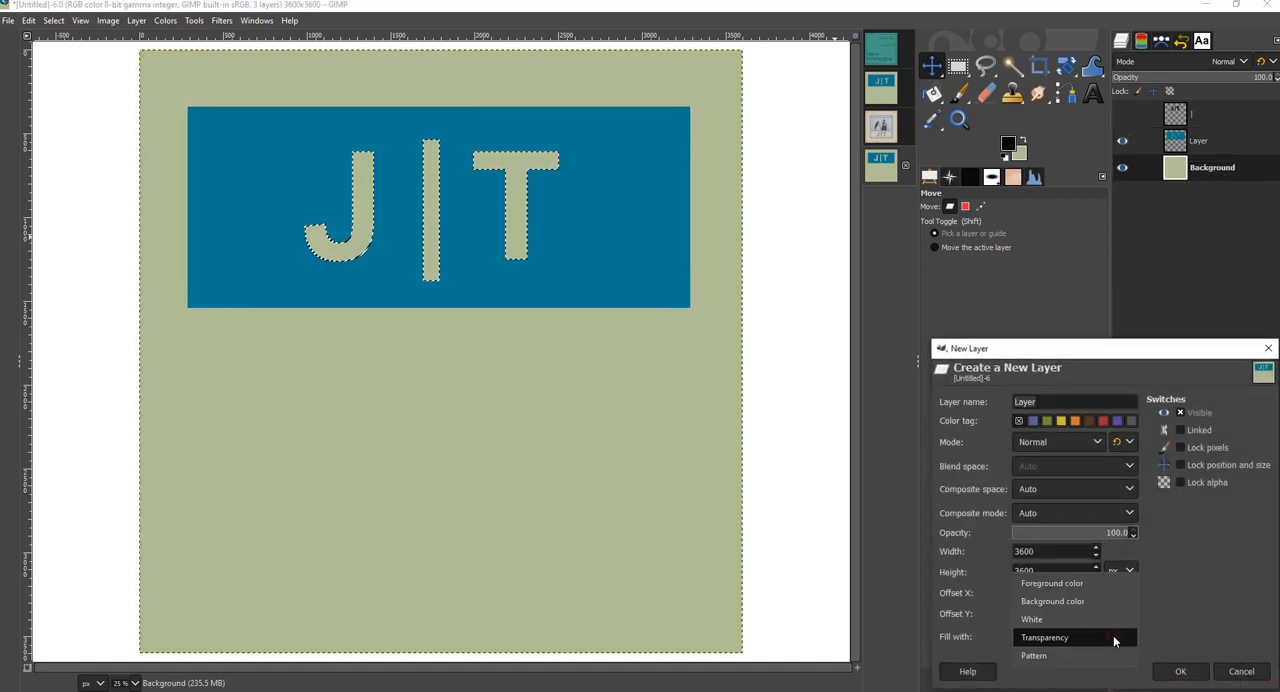
{"action": "left_click", "coordinate": [1077, 588]}
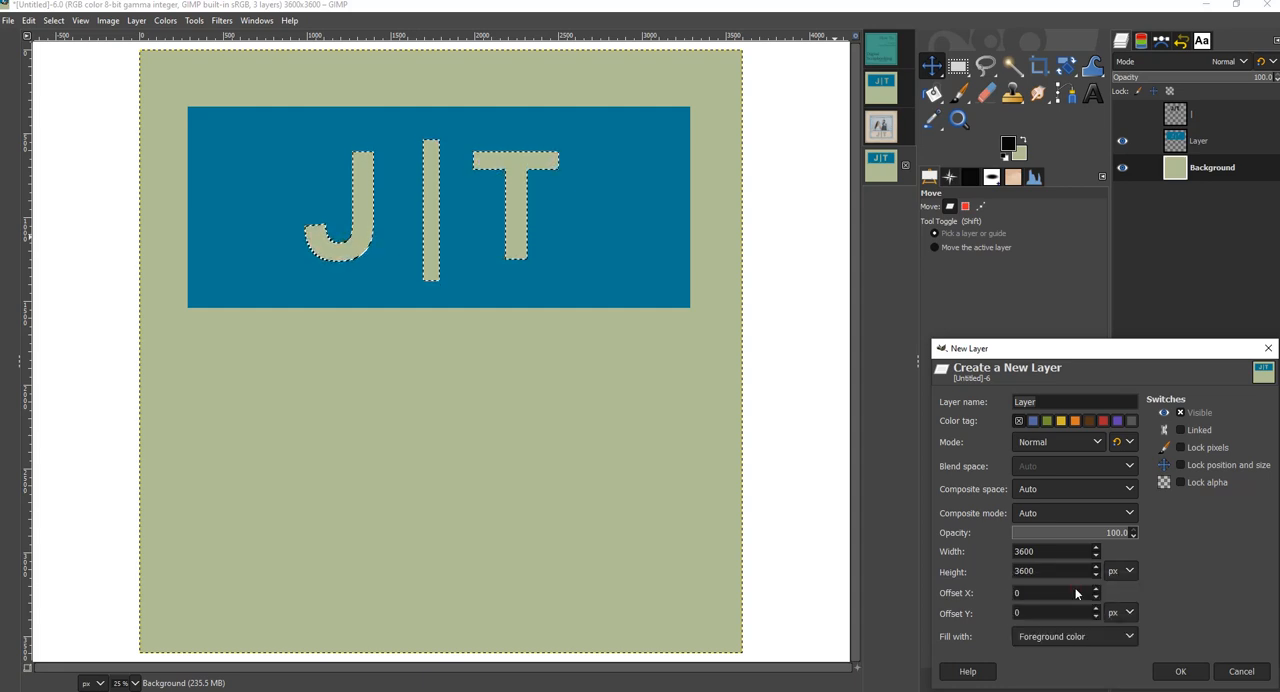
{"action": "left_click", "coordinate": [1183, 672]}
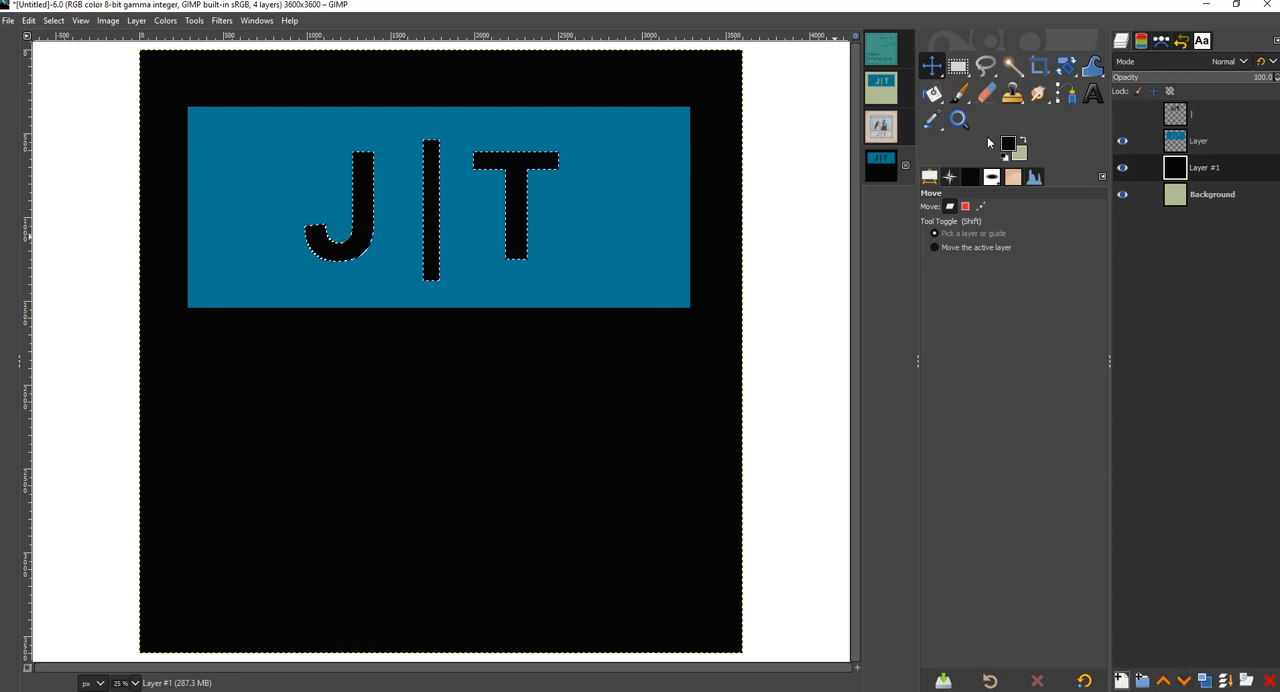
- Delete the selected J|T shapes from the black layer and clear the selection
{"action": "left_click", "coordinate": [1217, 112]}
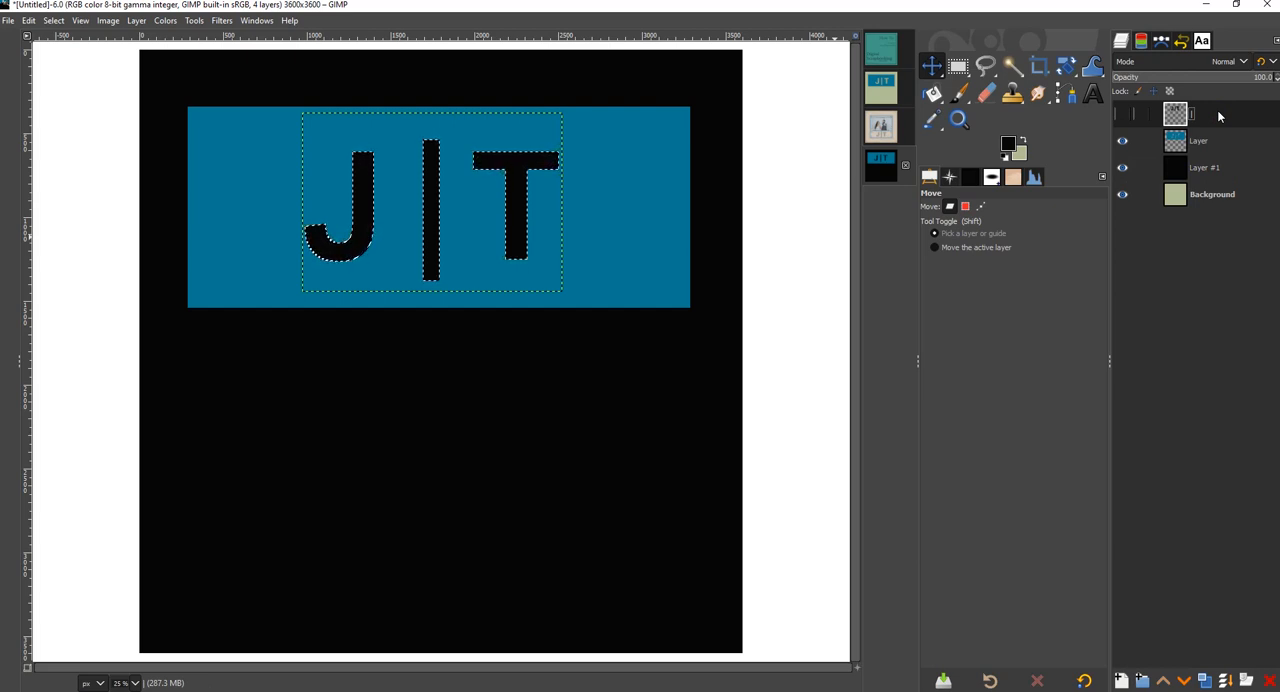
{"action": "left_click", "coordinate": [1223, 166]}
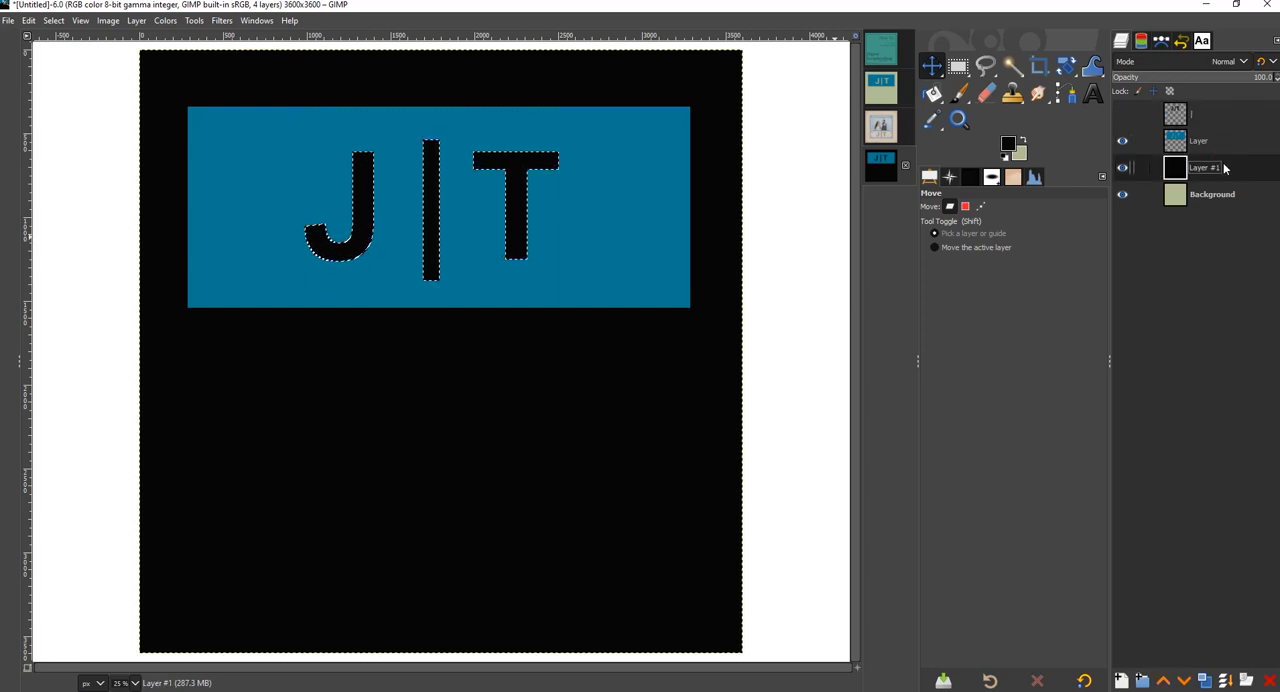
{"action": "key", "text": "Delete"}
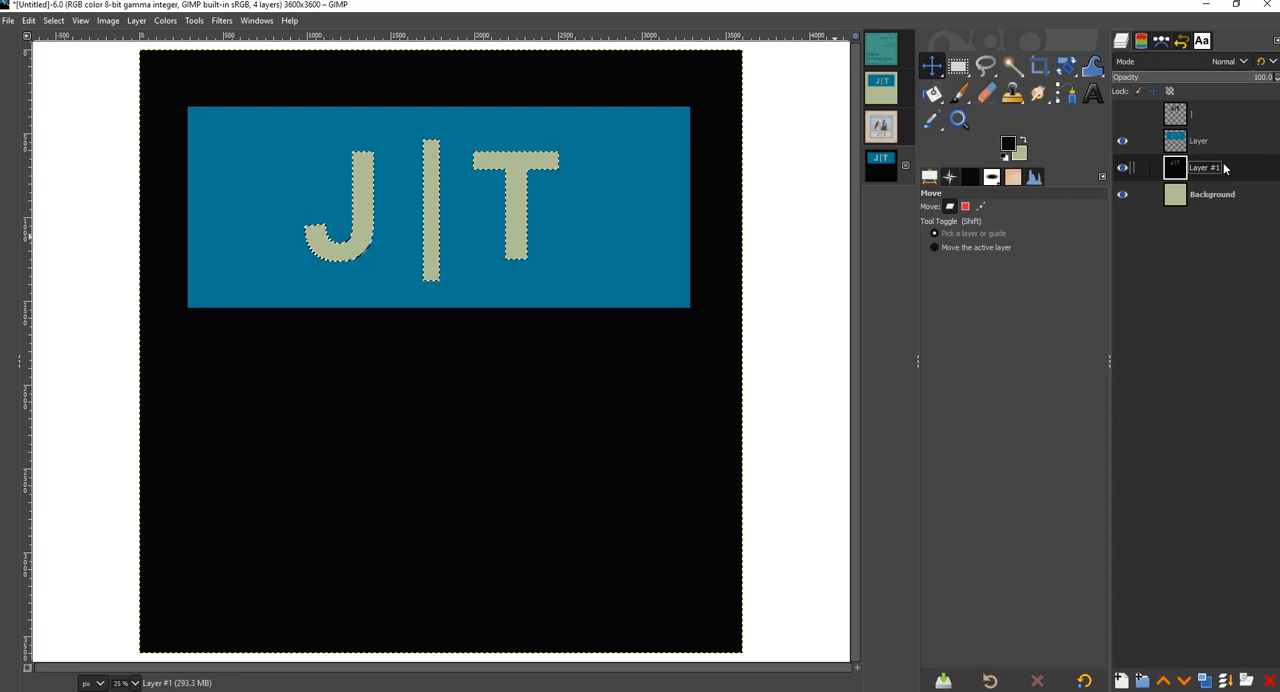
{"action": "left_click", "coordinate": [64, 21]}
{"action": "left_click", "coordinate": [72, 55]}
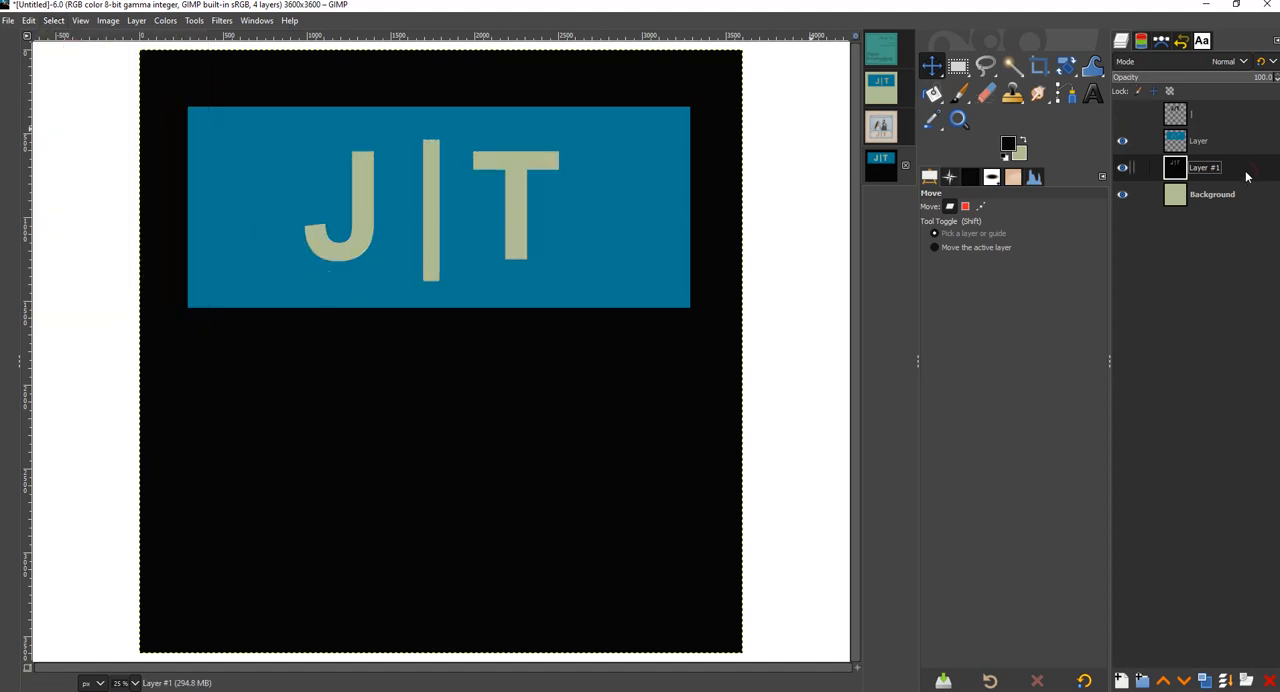
- Apply a Gaussian Blur to the black layer with Size X and Size Y at about 15.91
{"action": "left_click", "coordinate": [222, 21]}
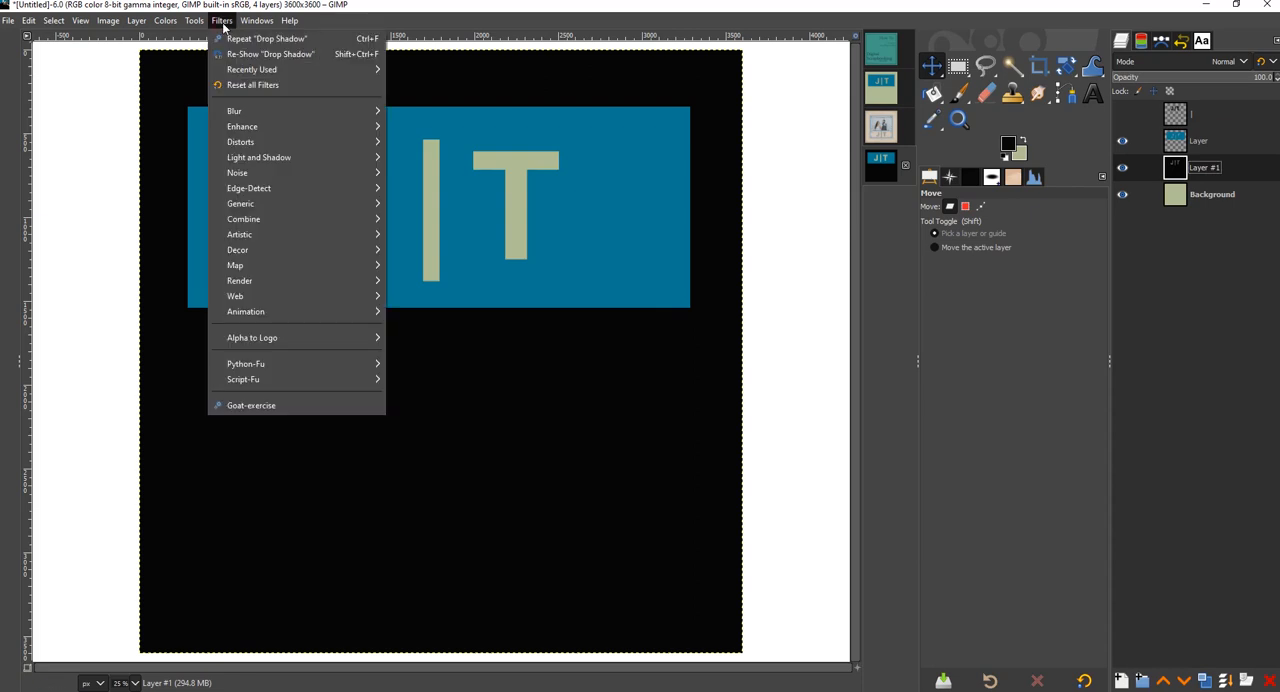
{"action": "mouse_move", "coordinate": [242, 111]}
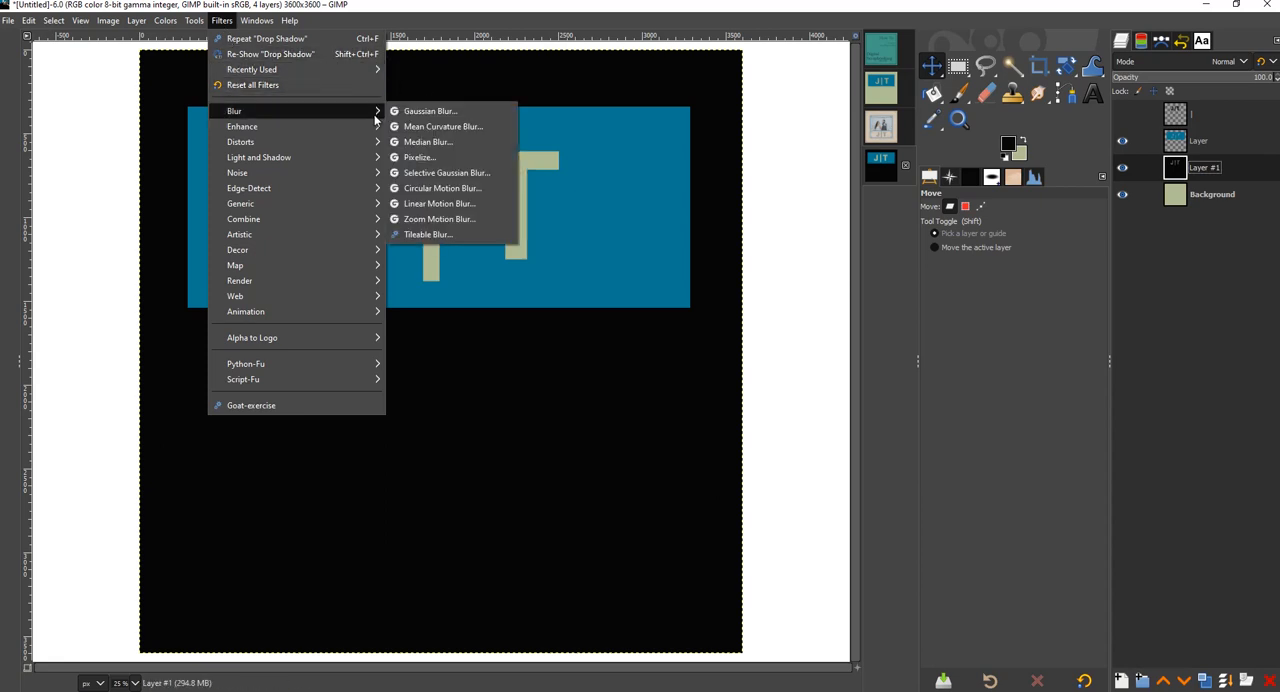
{"action": "left_click", "coordinate": [428, 111]}
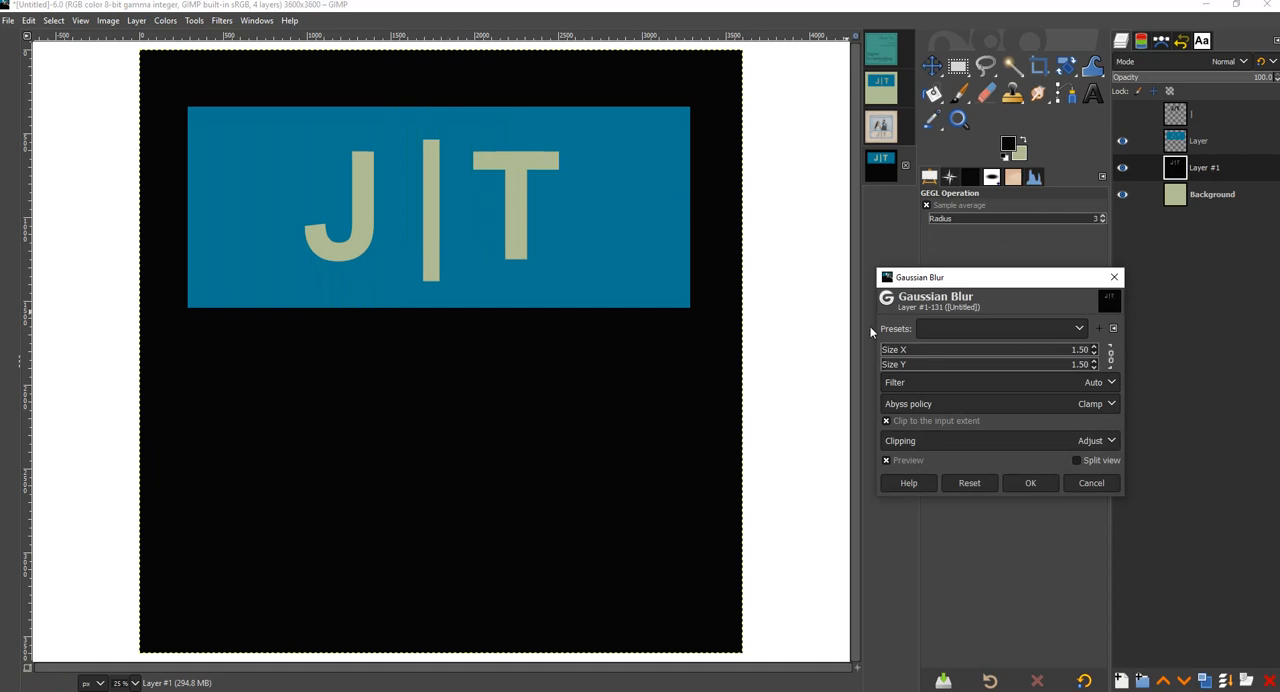
{"action": "left_click", "coordinate": [917, 352]}
{"action": "left_click_drag", "start_coordinate": [917, 355], "coordinate": [922, 355]}
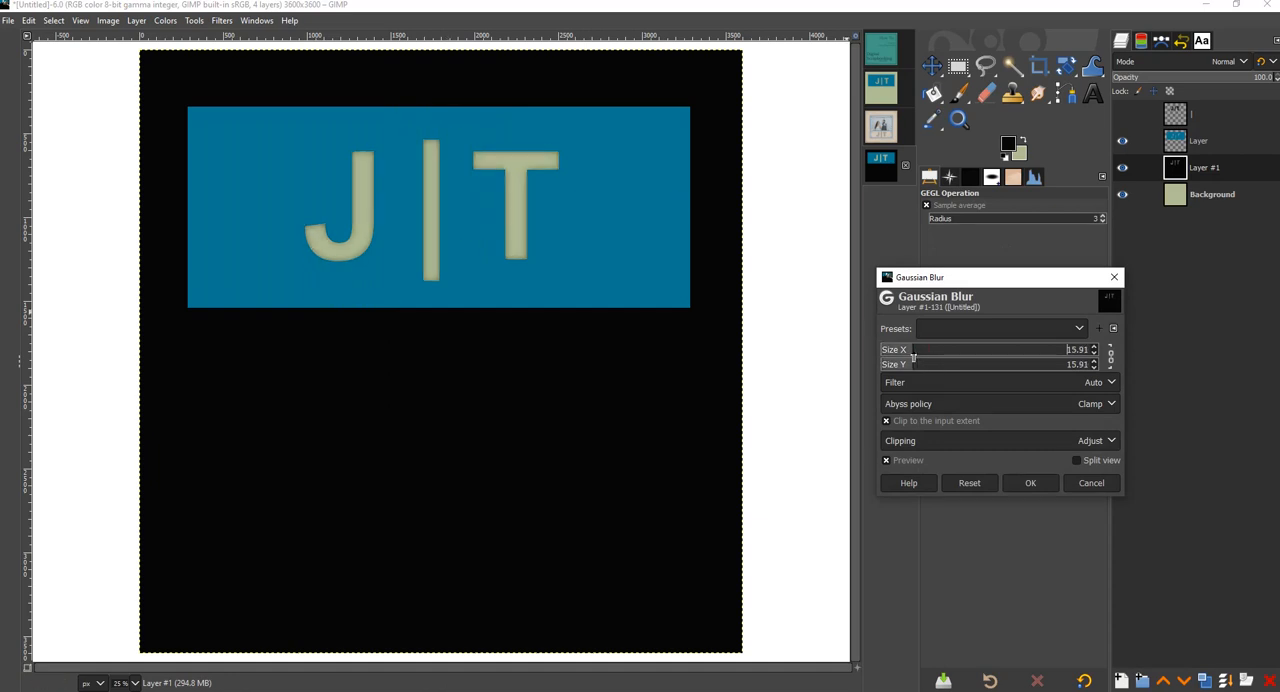
{"action": "left_click", "coordinate": [1036, 482]}
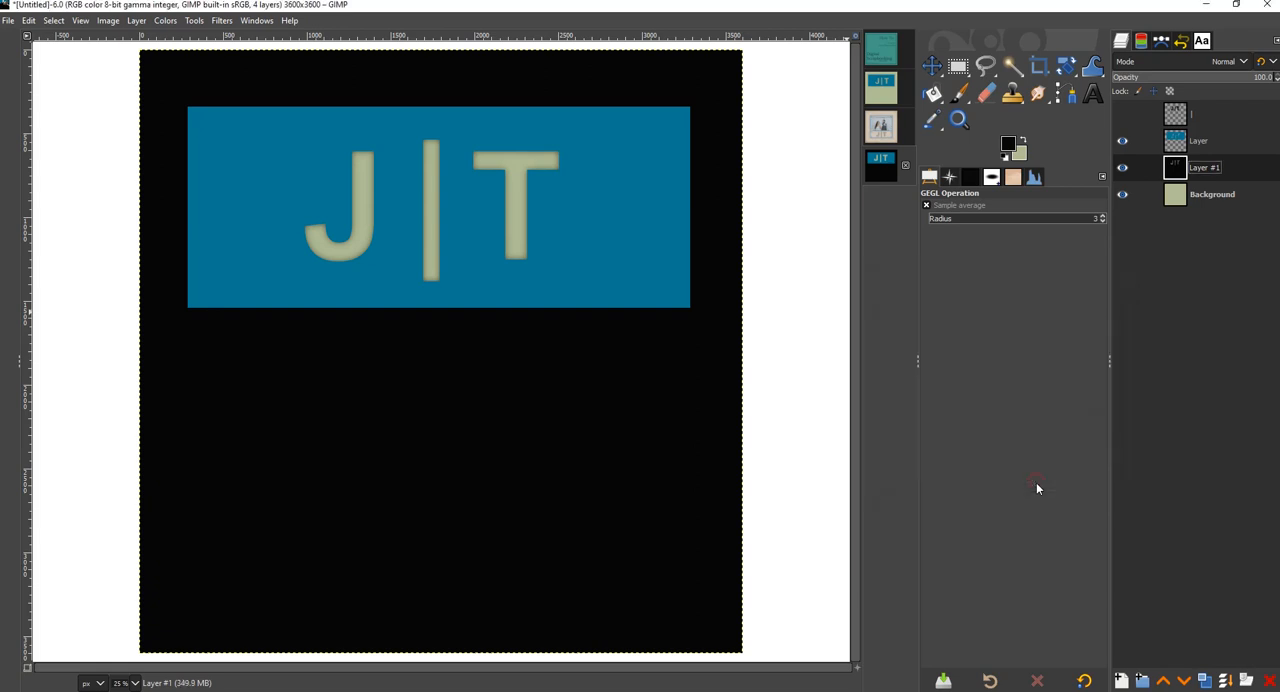
- Shift the blurred black layer about 20 px left and 36 px down to cast an inner shadow inside the letters
{"action": "key", "text": "m"}
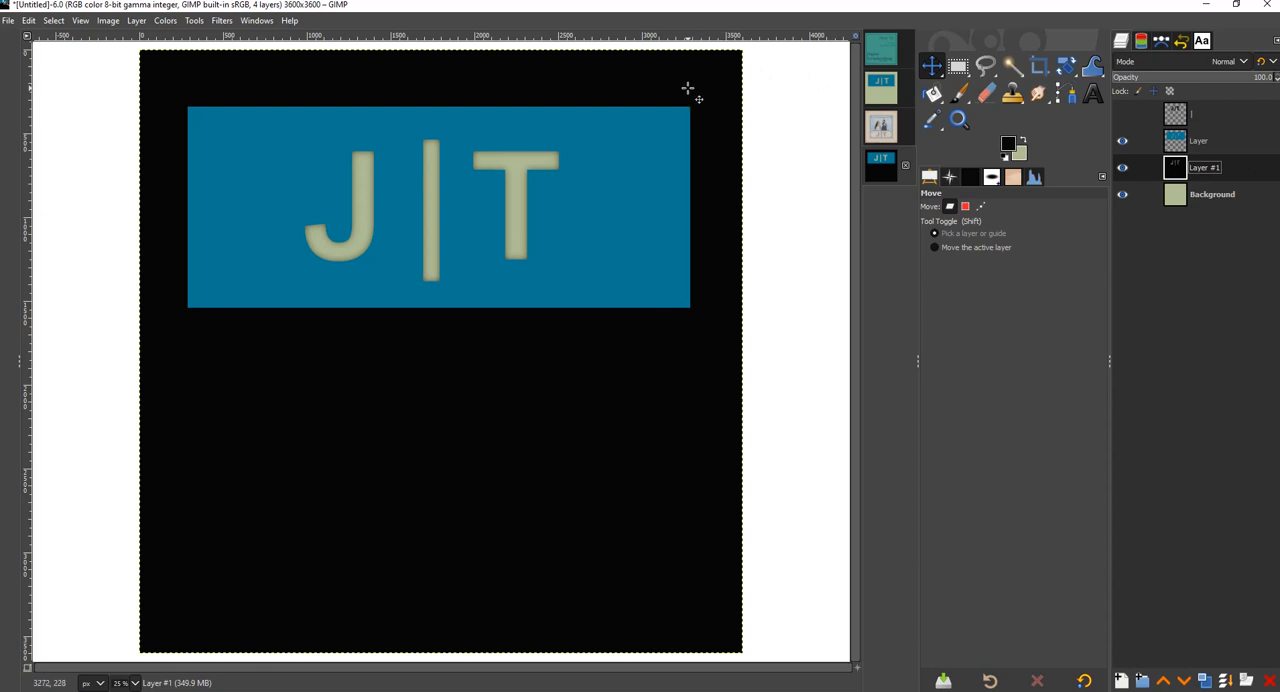
{"action": "left_click_drag", "start_coordinate": [688, 89], "coordinate": [688, 89]}
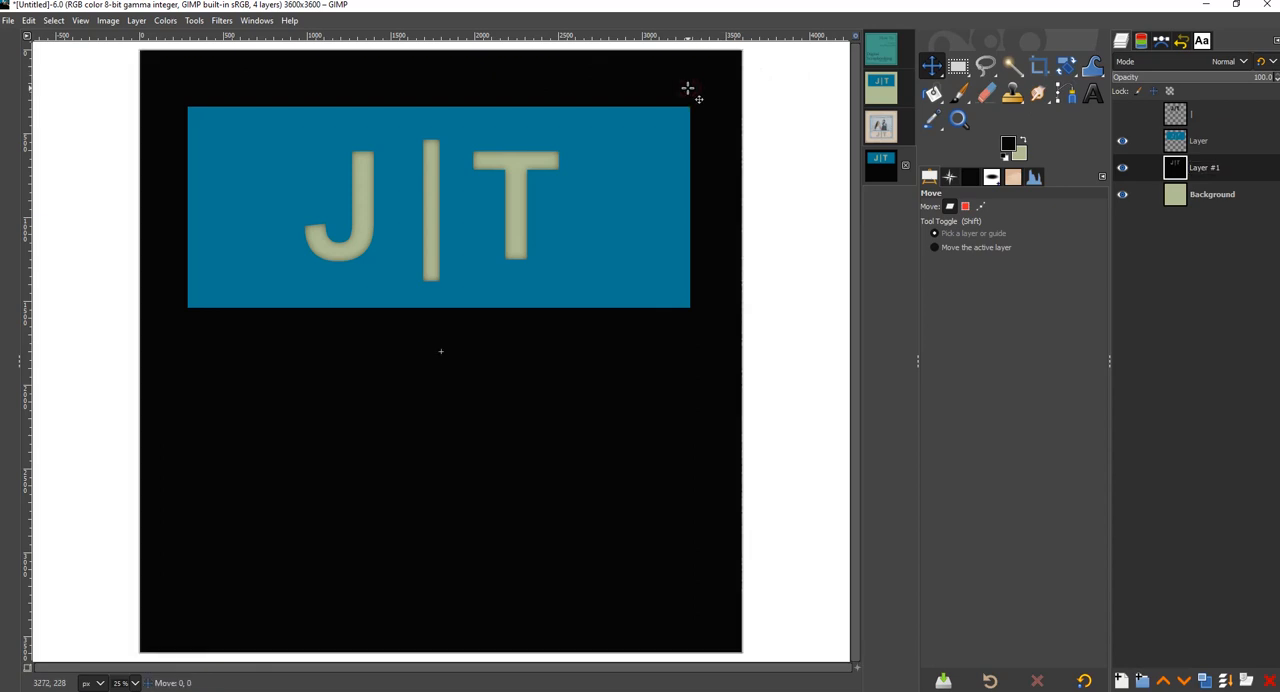
{"action": "left_click_drag", "start_coordinate": [688, 89], "coordinate": [685, 93]}
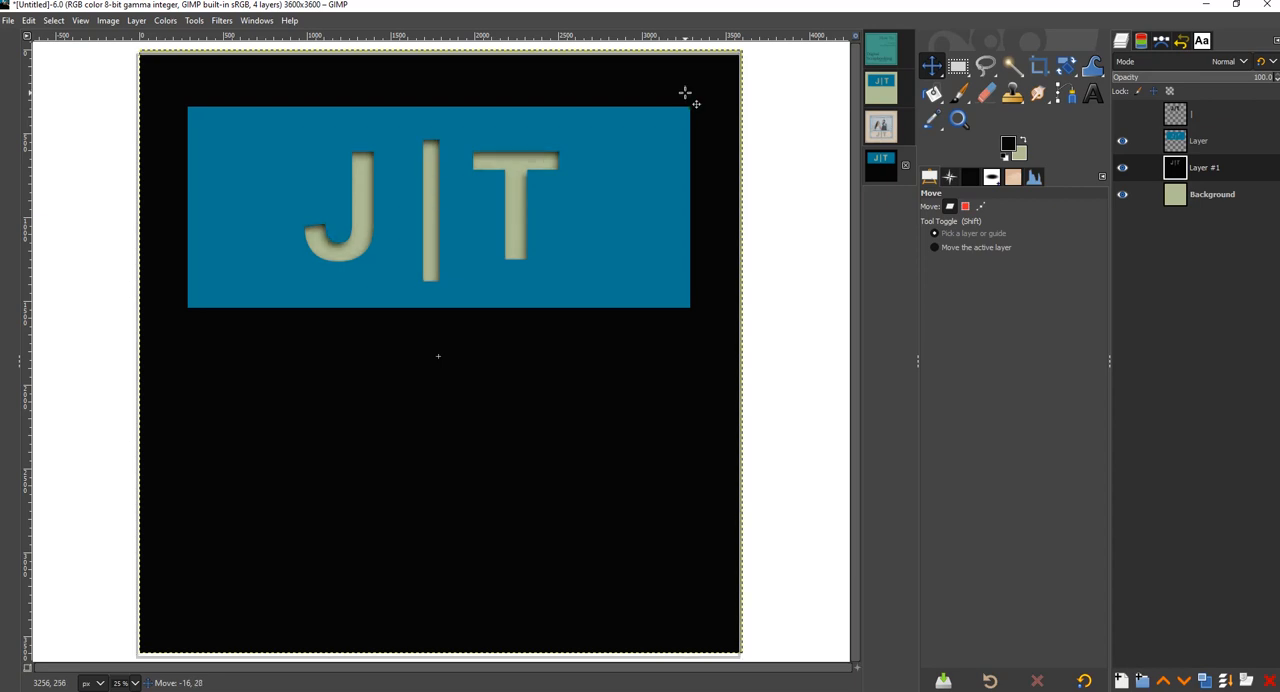
{"action": "left_click_drag", "start_coordinate": [685, 93], "coordinate": [684, 95]}
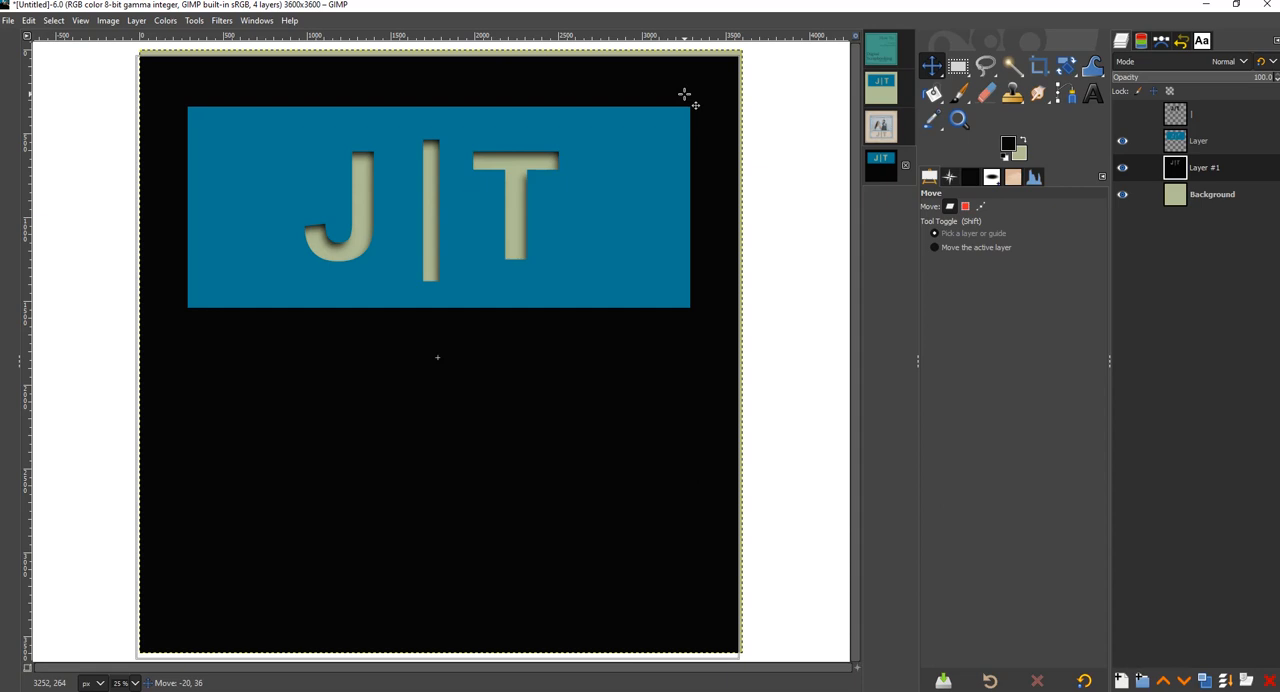
{"action": "left_click_drag", "start_coordinate": [684, 95], "coordinate": [684, 95]}
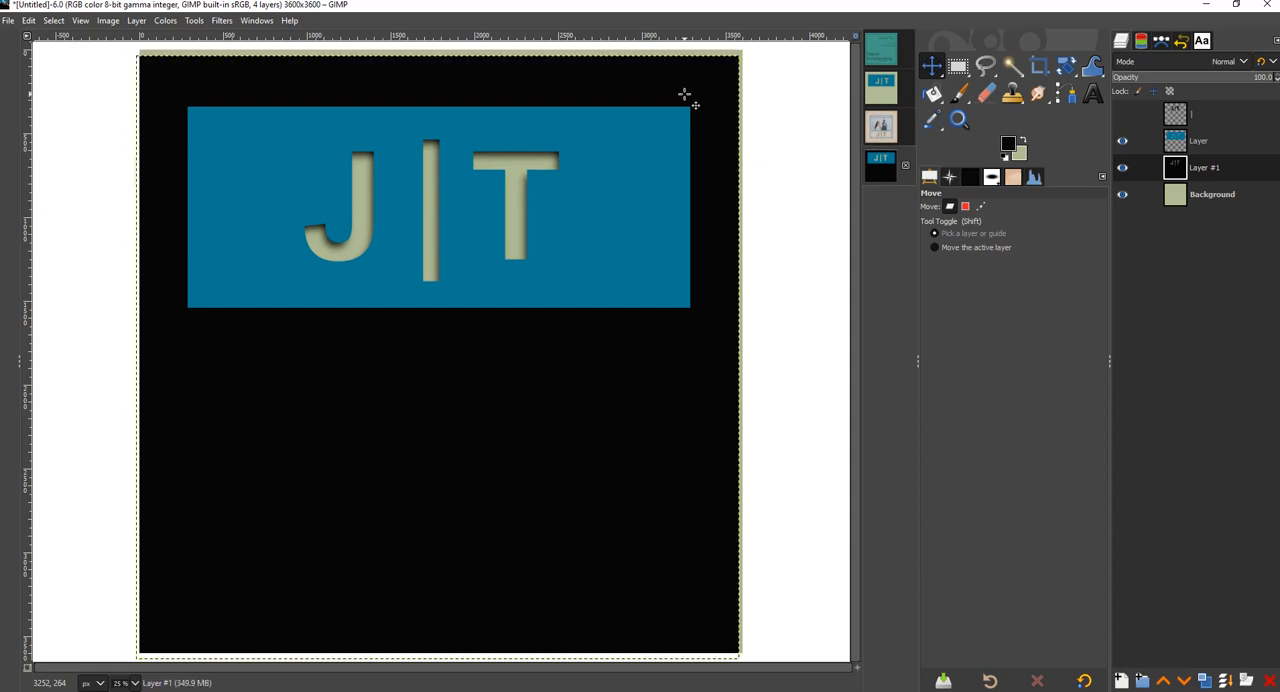
- Create a selection from the hidden J|T lettering layer's alpha outline and invert it
{"action": "left_click", "coordinate": [1226, 114]}
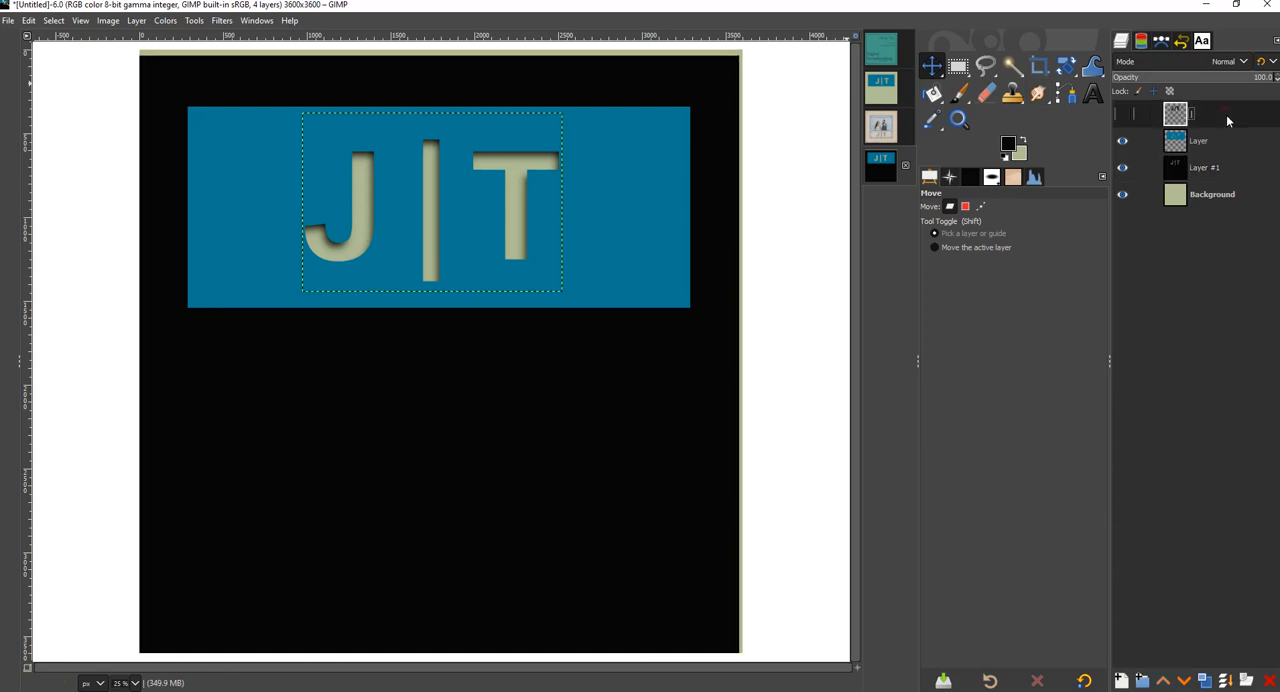
{"action": "right_click", "coordinate": [1226, 114]}
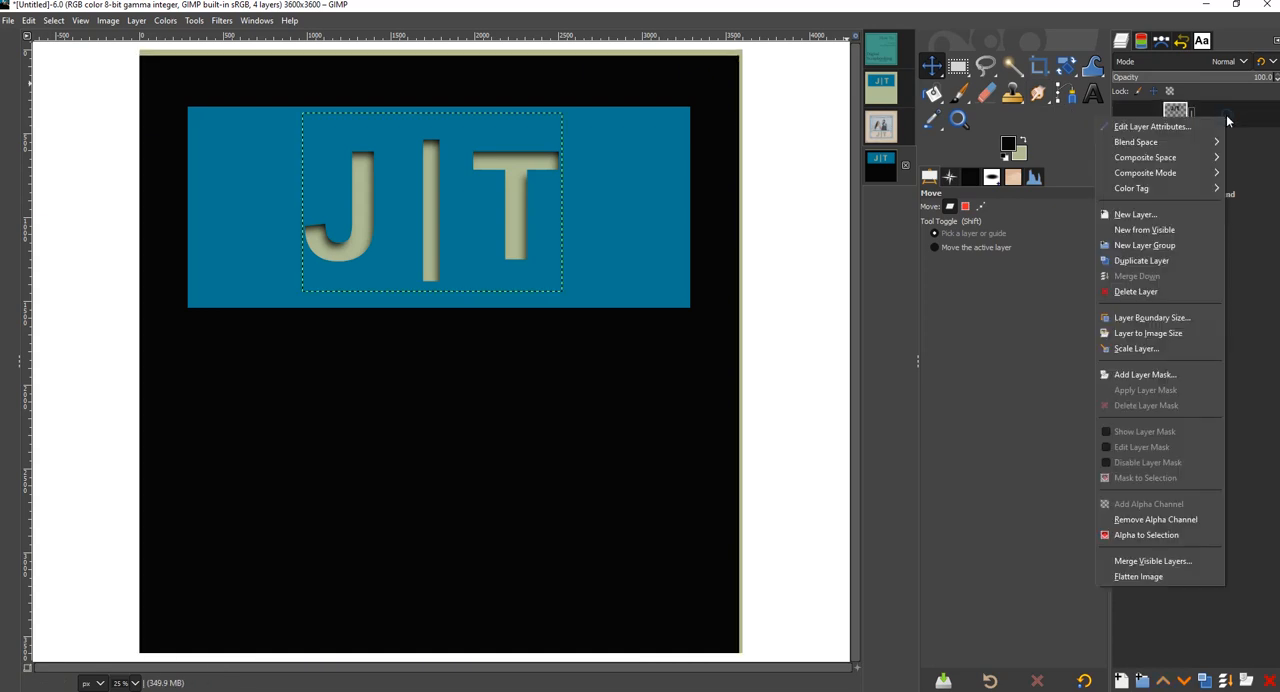
{"action": "left_click", "coordinate": [1178, 537]}
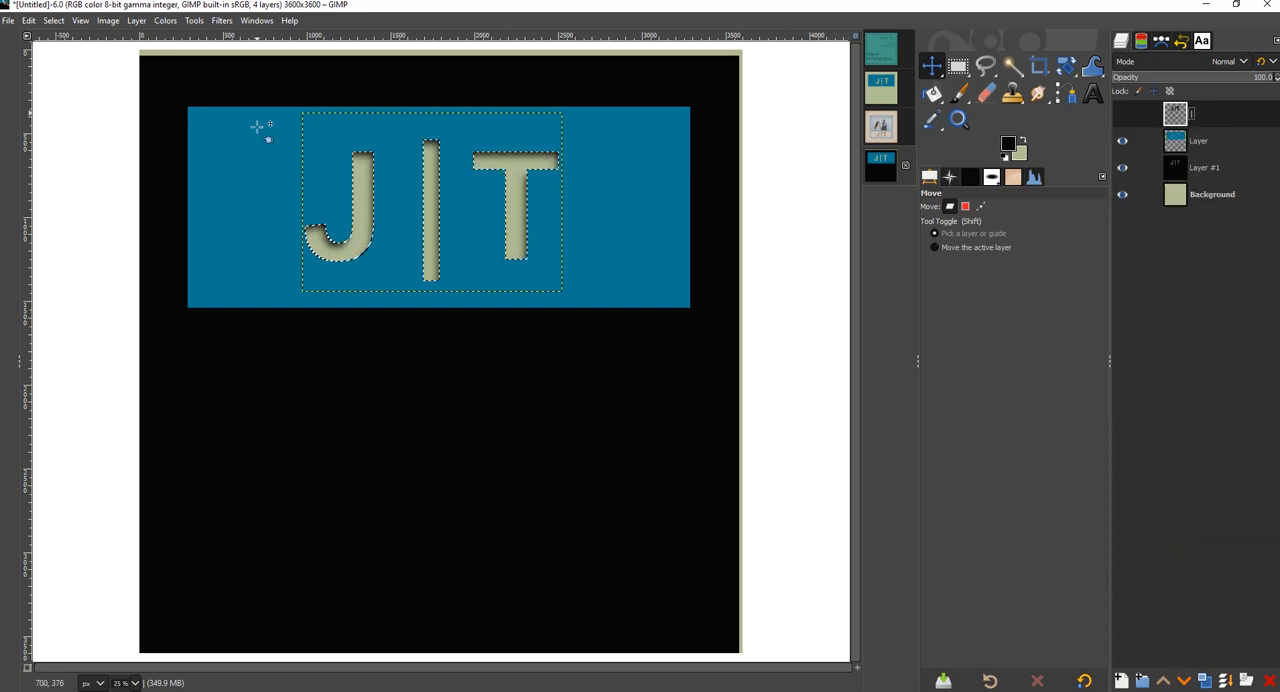
{"action": "left_click", "coordinate": [53, 21]}
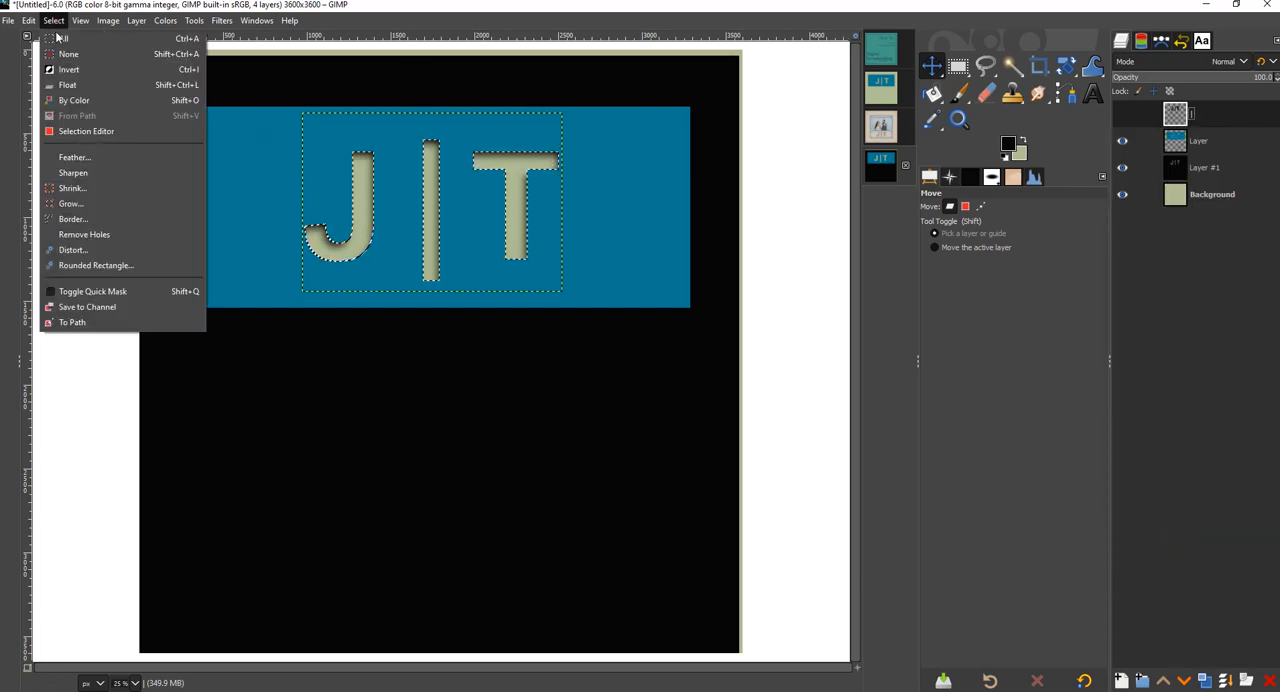
{"action": "left_click", "coordinate": [68, 66]}
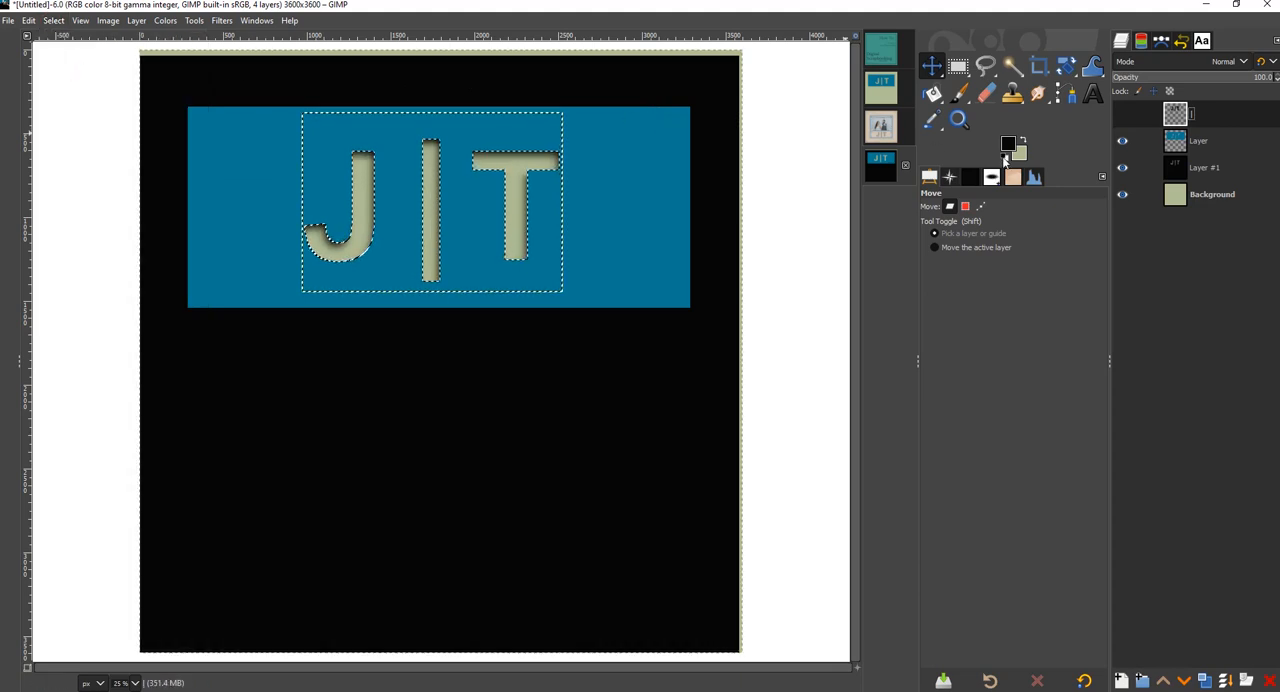
- Delete the black shadow layer's content outside the letter shapes and clear the selection
{"action": "left_click", "coordinate": [1227, 168]}
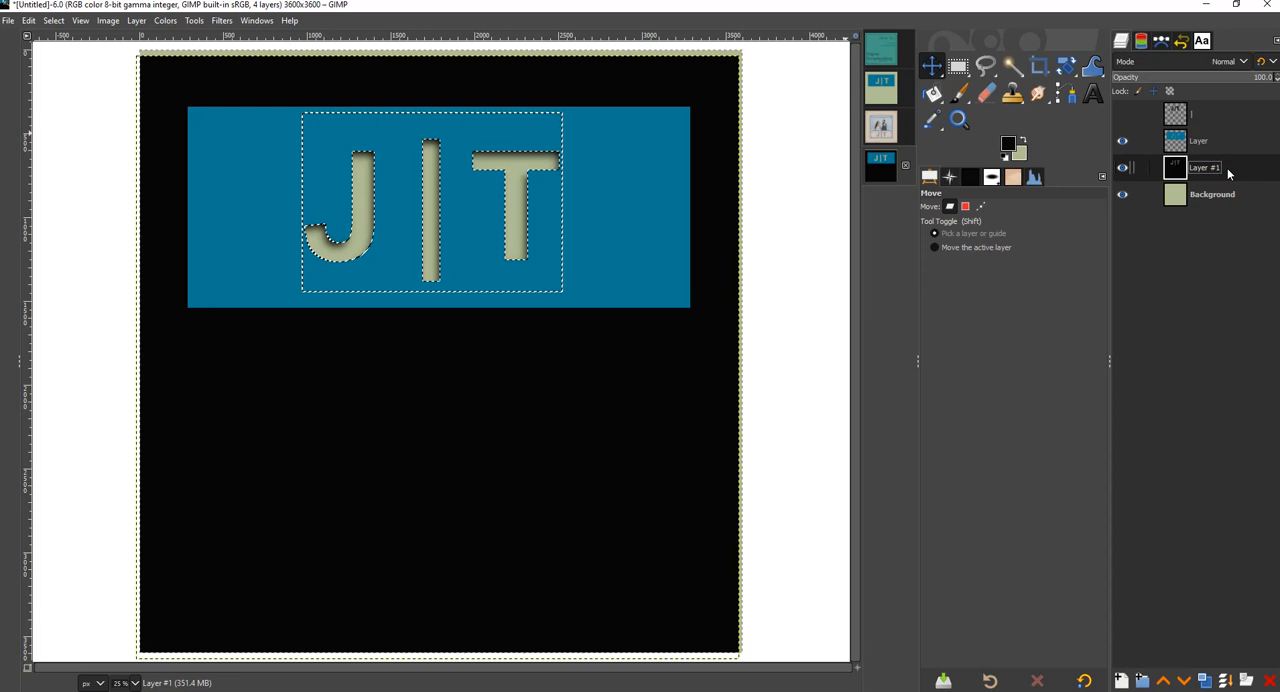
{"action": "key", "text": "Delete"}
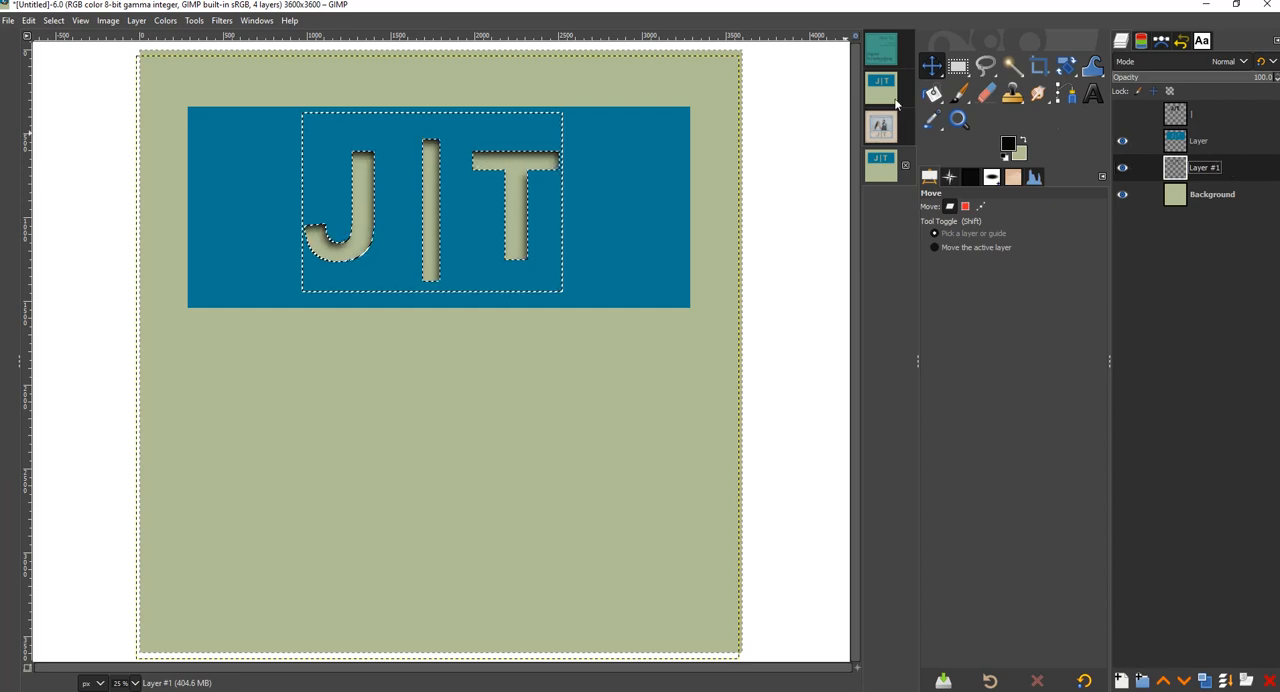
{"action": "left_click", "coordinate": [54, 21]}
{"action": "left_click", "coordinate": [50, 58]}
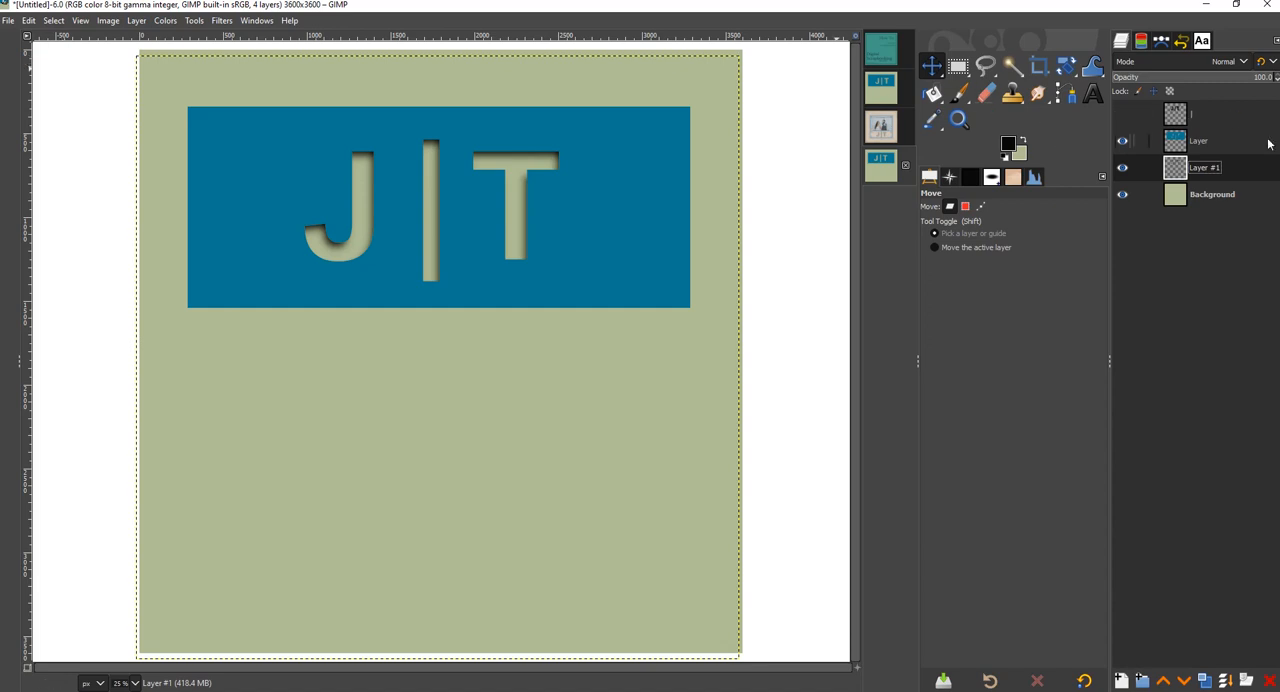
- Create a selection from the alpha outline of the blue rectangle layer with the cut-out letters
{"action": "left_click", "coordinate": [1230, 144]}
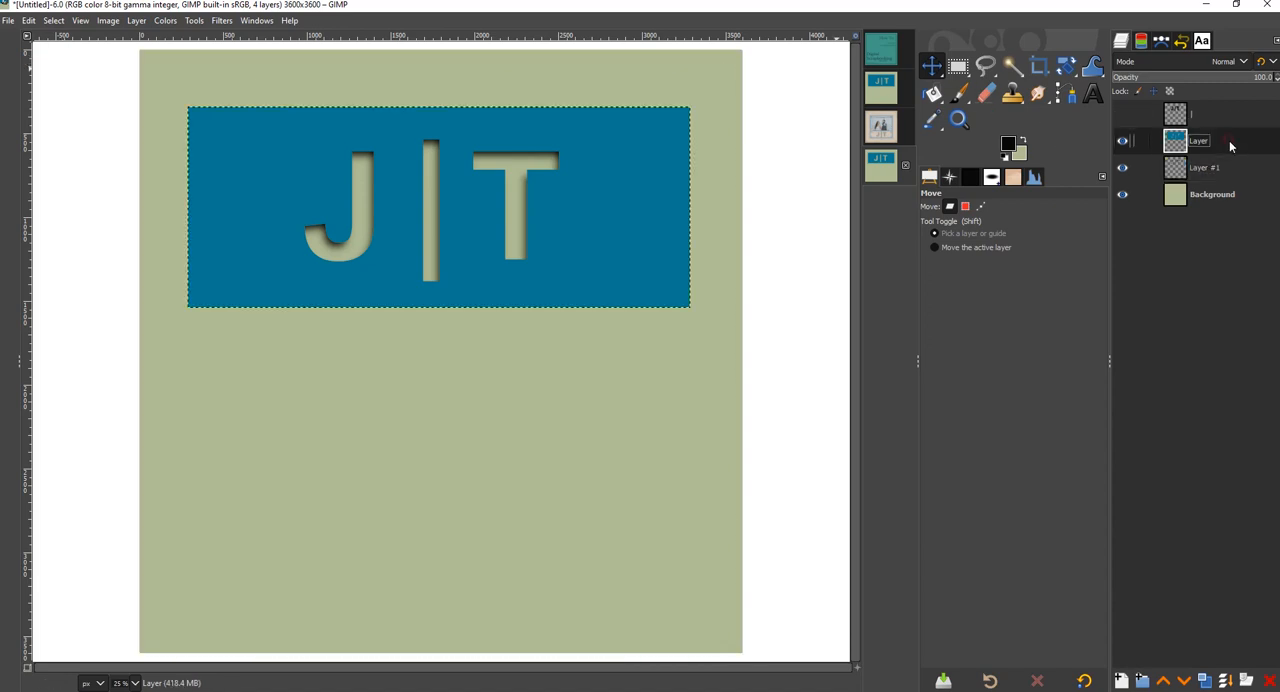
{"action": "right_click", "coordinate": [1229, 140]}
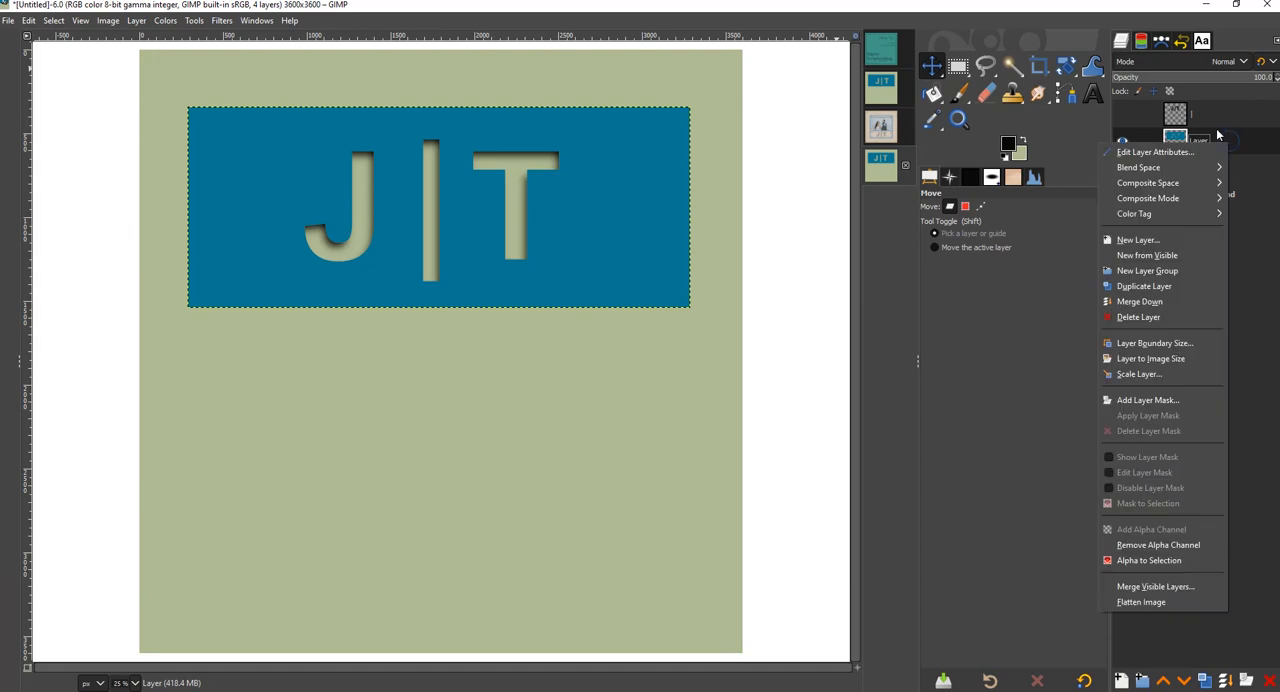
{"action": "left_click", "coordinate": [1148, 560]}
- Feather the blue rectangle selection by 25 px and shrink it by 10 px
{"action": "left_click", "coordinate": [53, 20]}
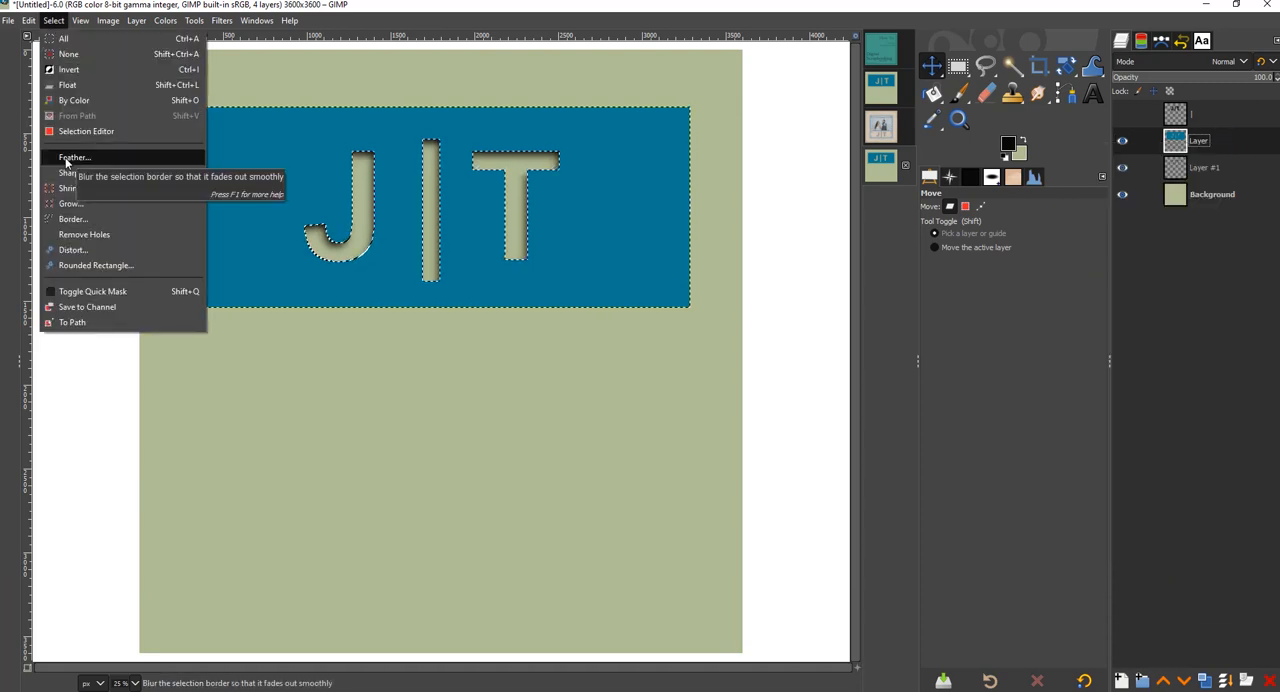
{"action": "left_click", "coordinate": [70, 157]}
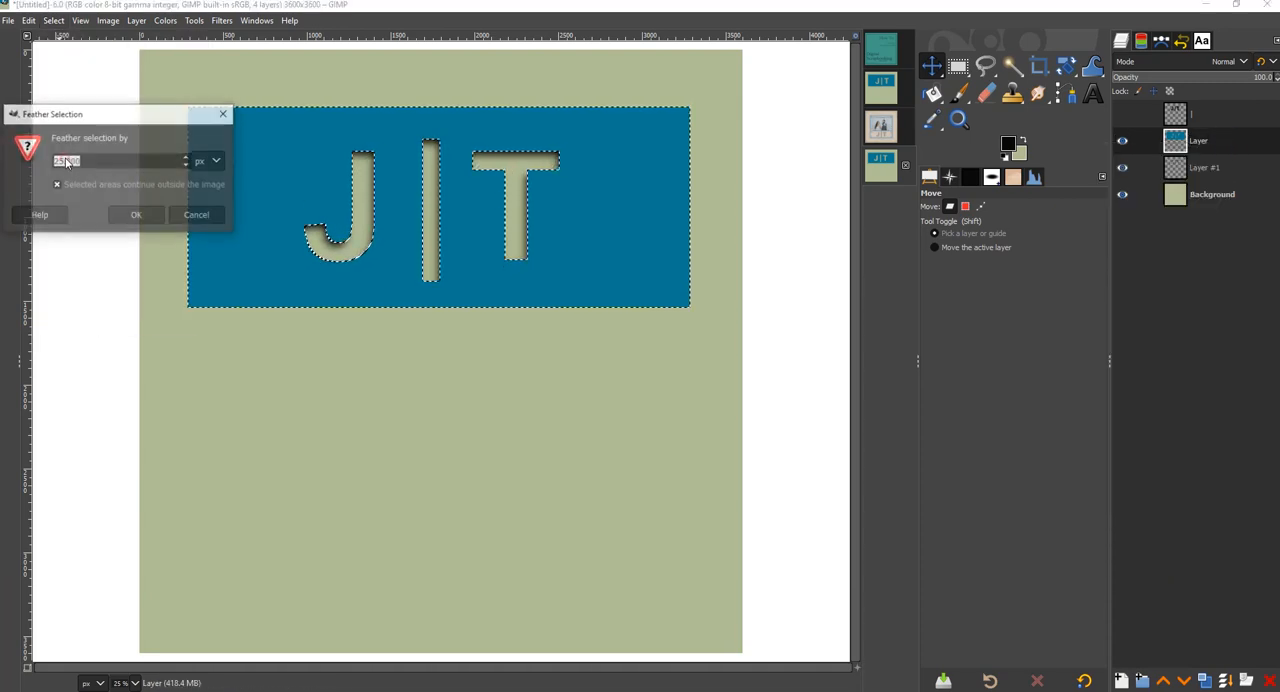
{"action": "key", "text": "Return"}
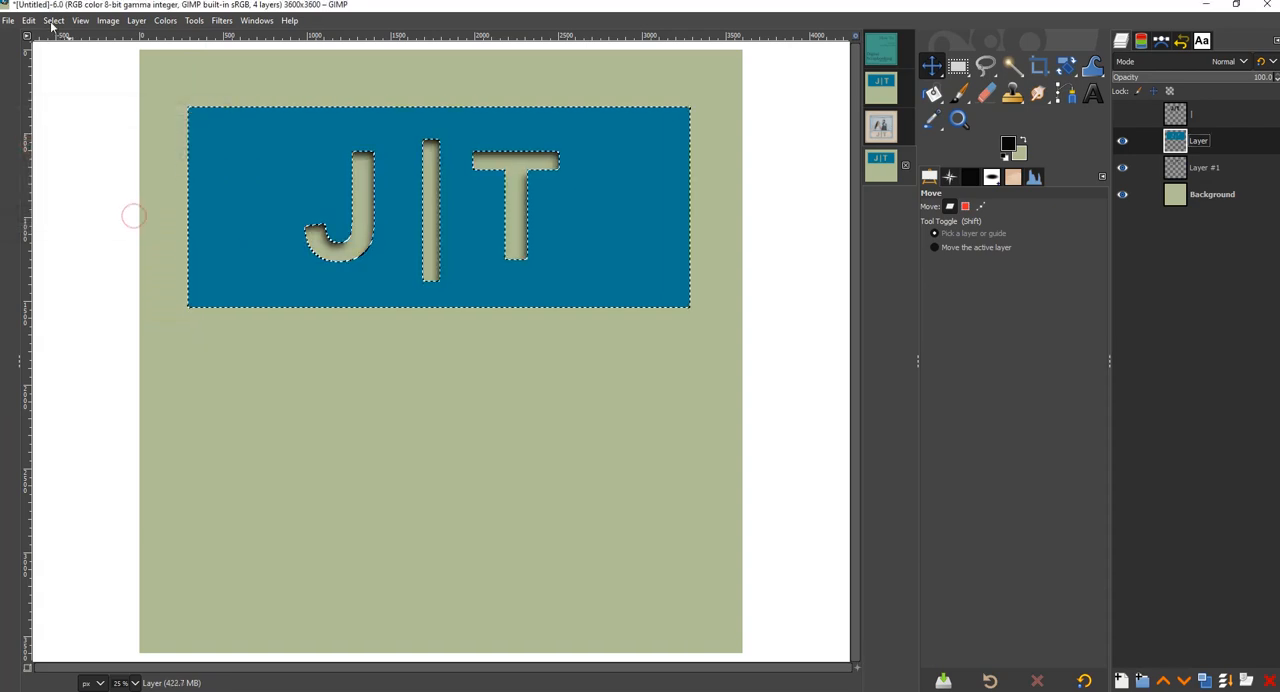
{"action": "left_click", "coordinate": [53, 20]}
{"action": "left_click", "coordinate": [92, 188]}
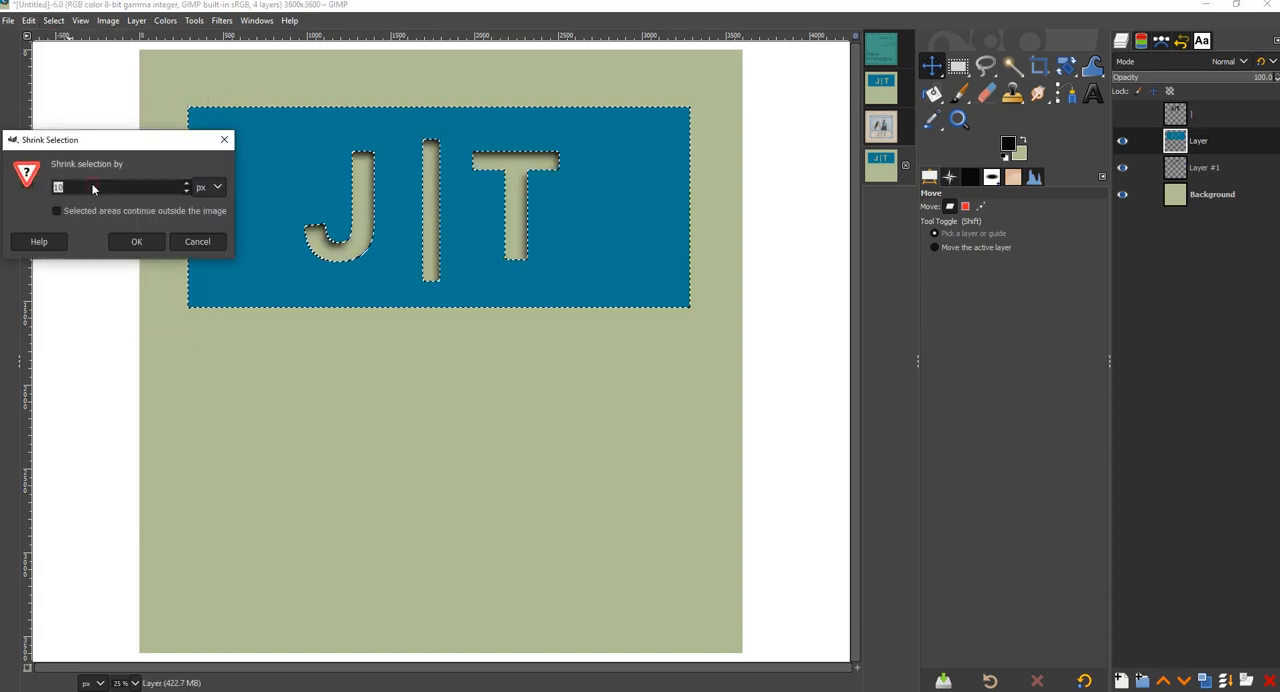
{"action": "left_click", "coordinate": [133, 243]}
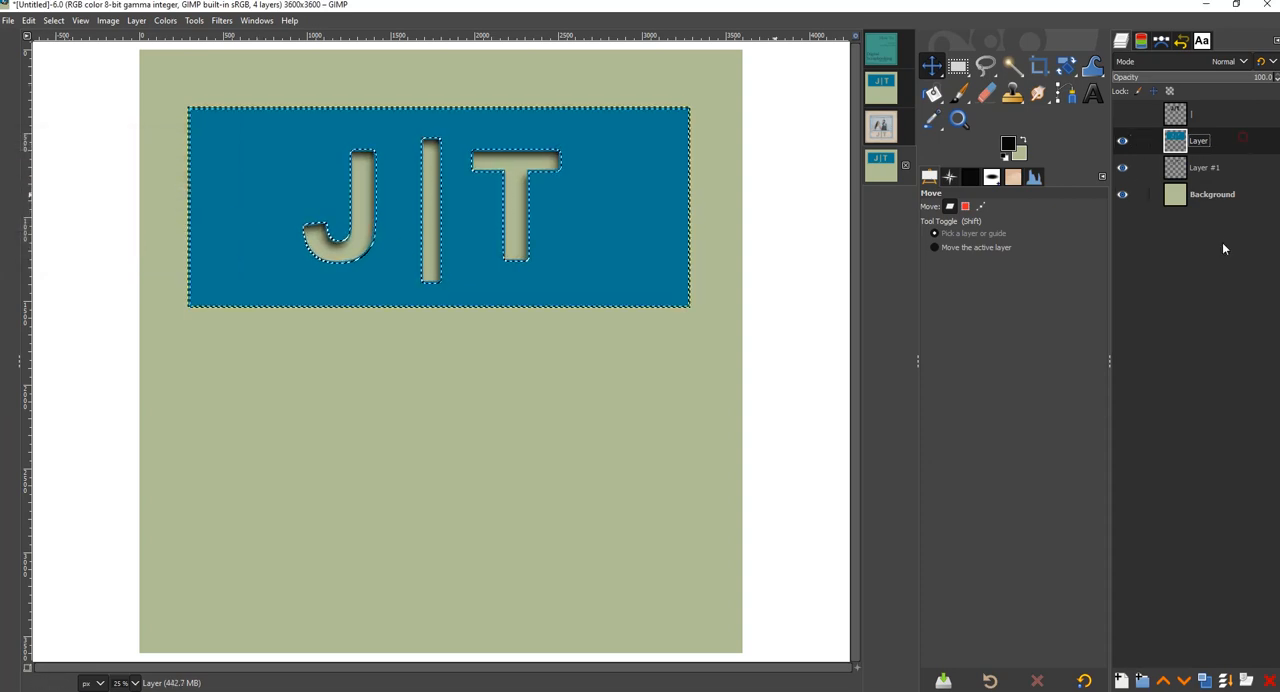
- Duplicate the blue rectangle layer and delete the selected area from the copy, leaving only its soft edges
{"action": "left_click", "coordinate": [1206, 681]}
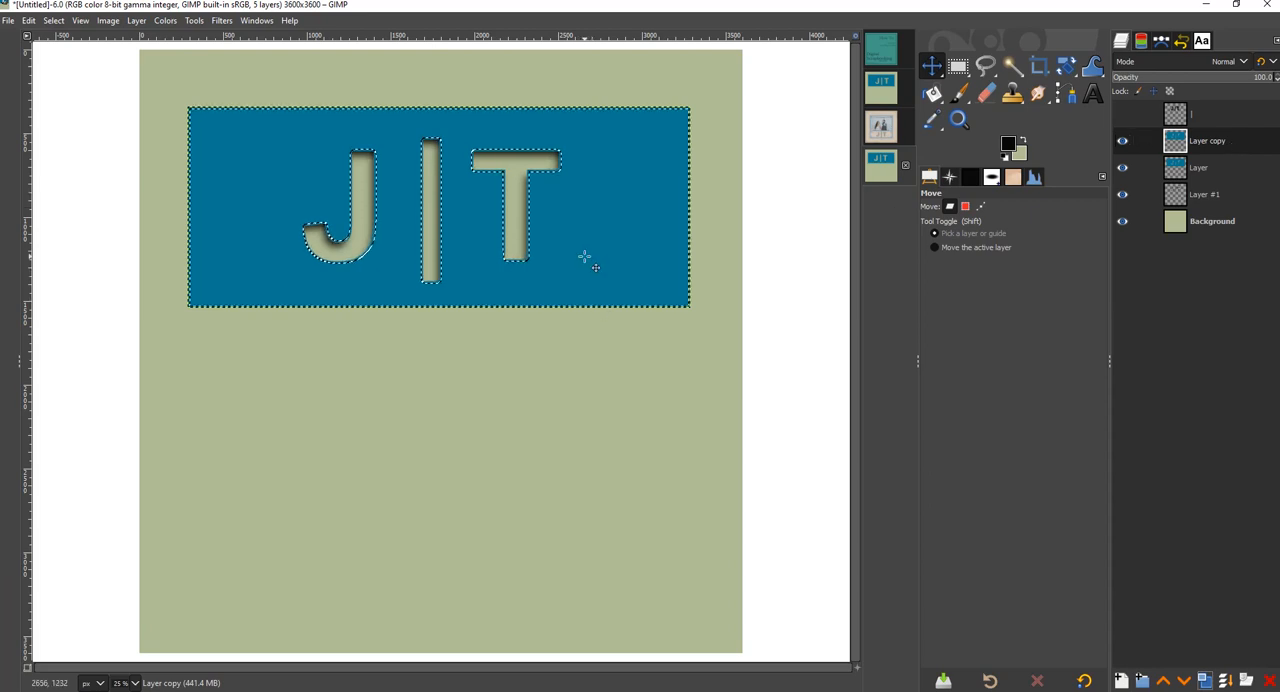
{"action": "key", "text": "Delete"}
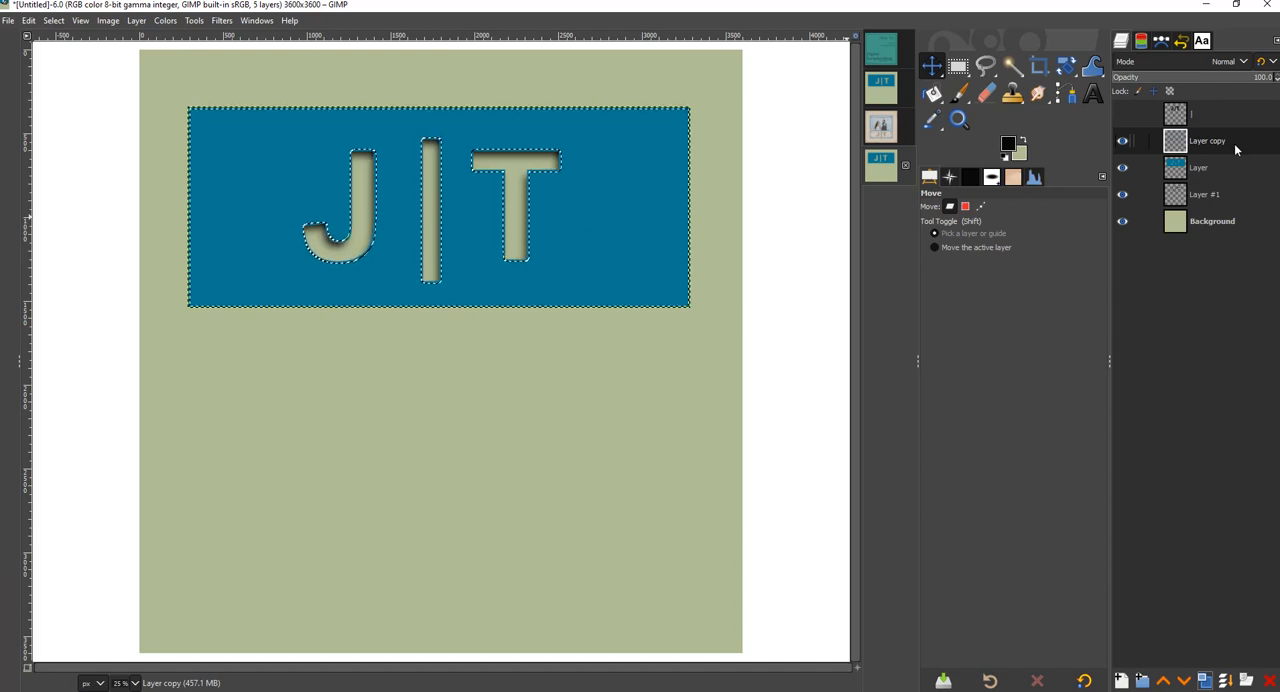
- Set the blend mode of the blue edge copy to Multiply and clear the selection
{"action": "left_click", "coordinate": [1173, 62]}
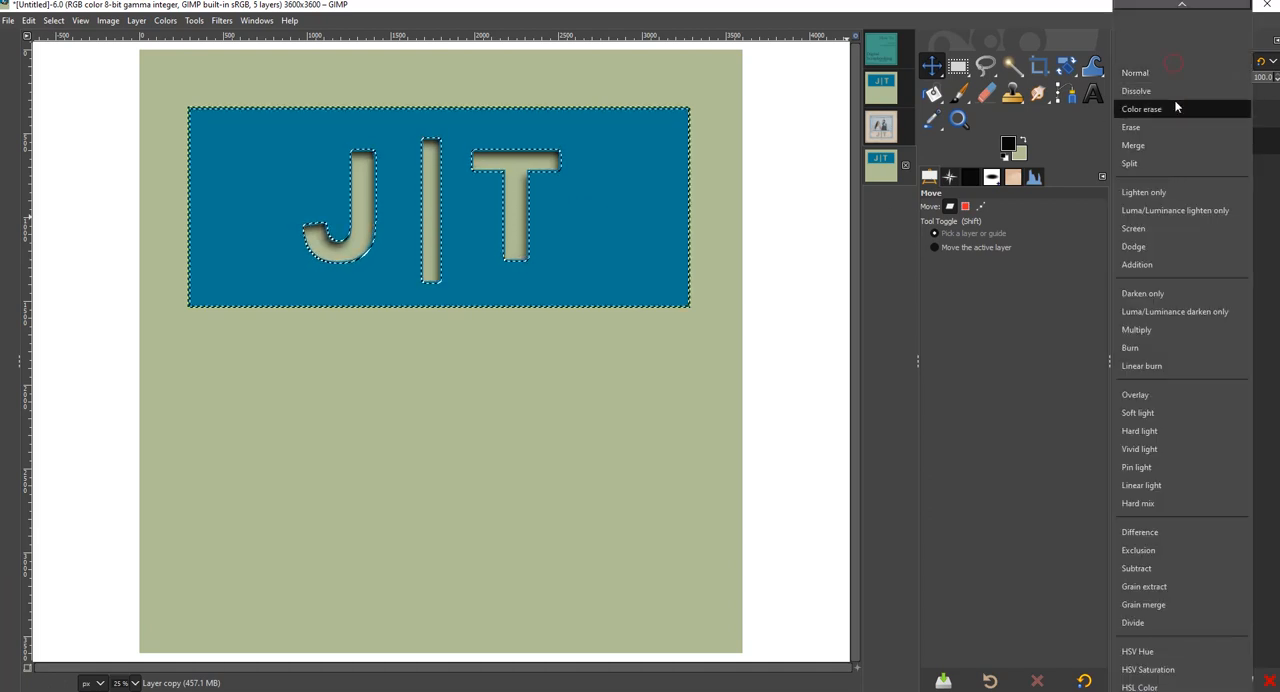
{"action": "left_click", "coordinate": [1136, 330]}
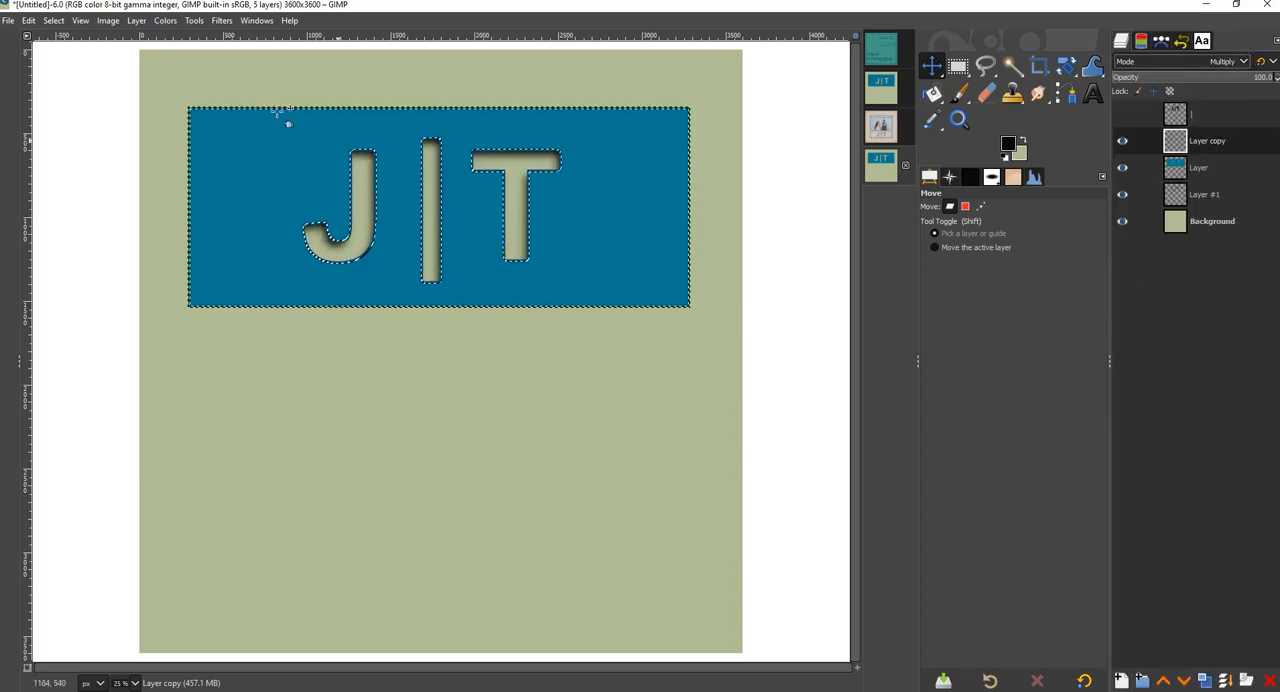
{"action": "left_click", "coordinate": [58, 21]}
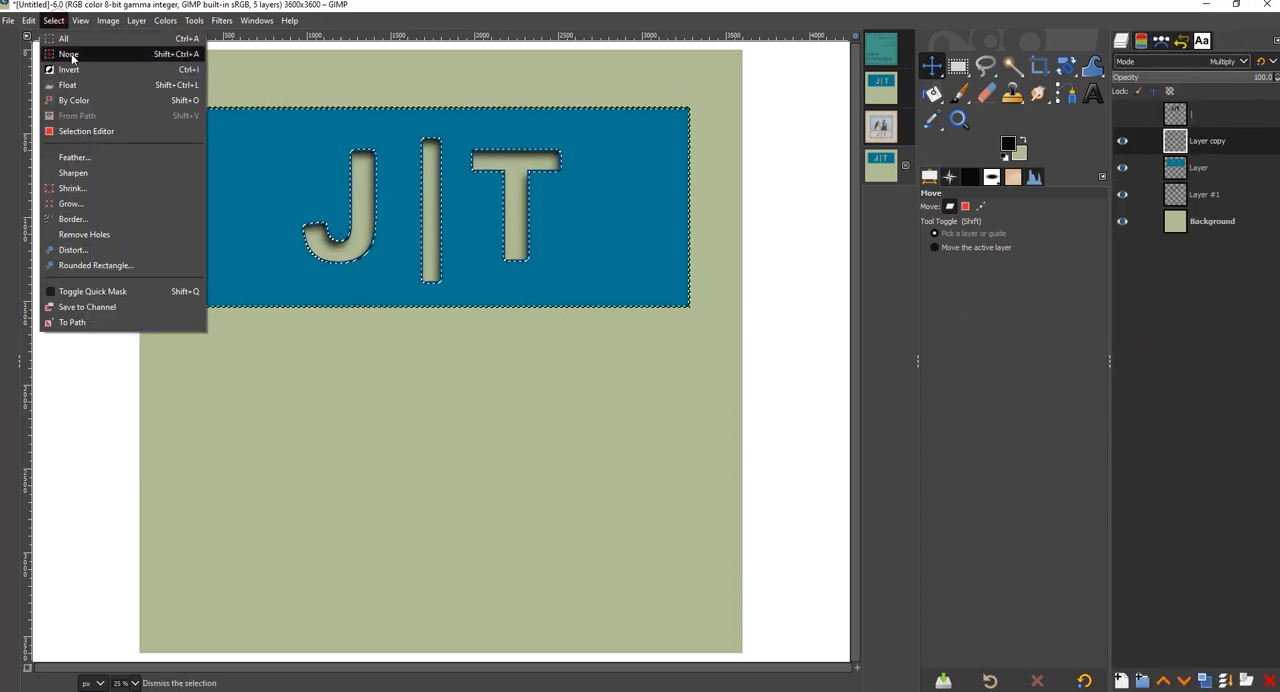
{"action": "left_click", "coordinate": [71, 56]}
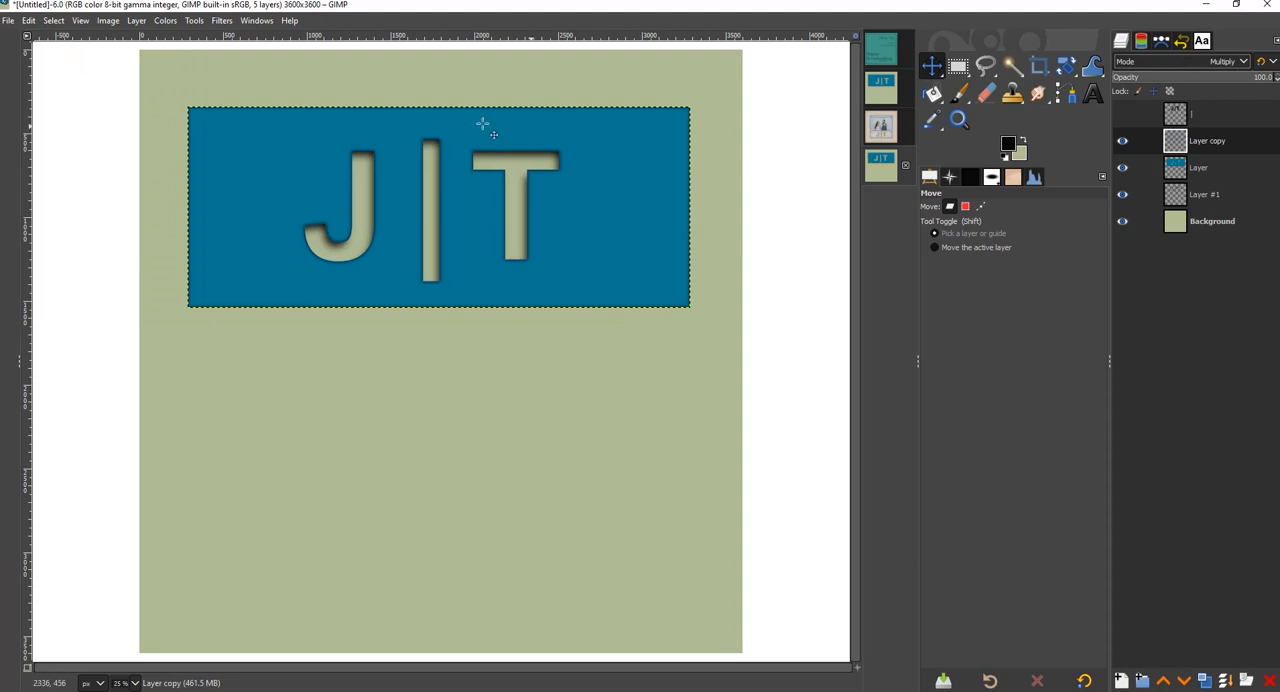
- Examine the title up close, comparing it with and without the Multiply edge layer and the inner shadow layer
{"action": "left_click", "coordinate": [958, 119]}
{"action": "left_click_drag", "start_coordinate": [118, 63], "coordinate": [799, 376]}
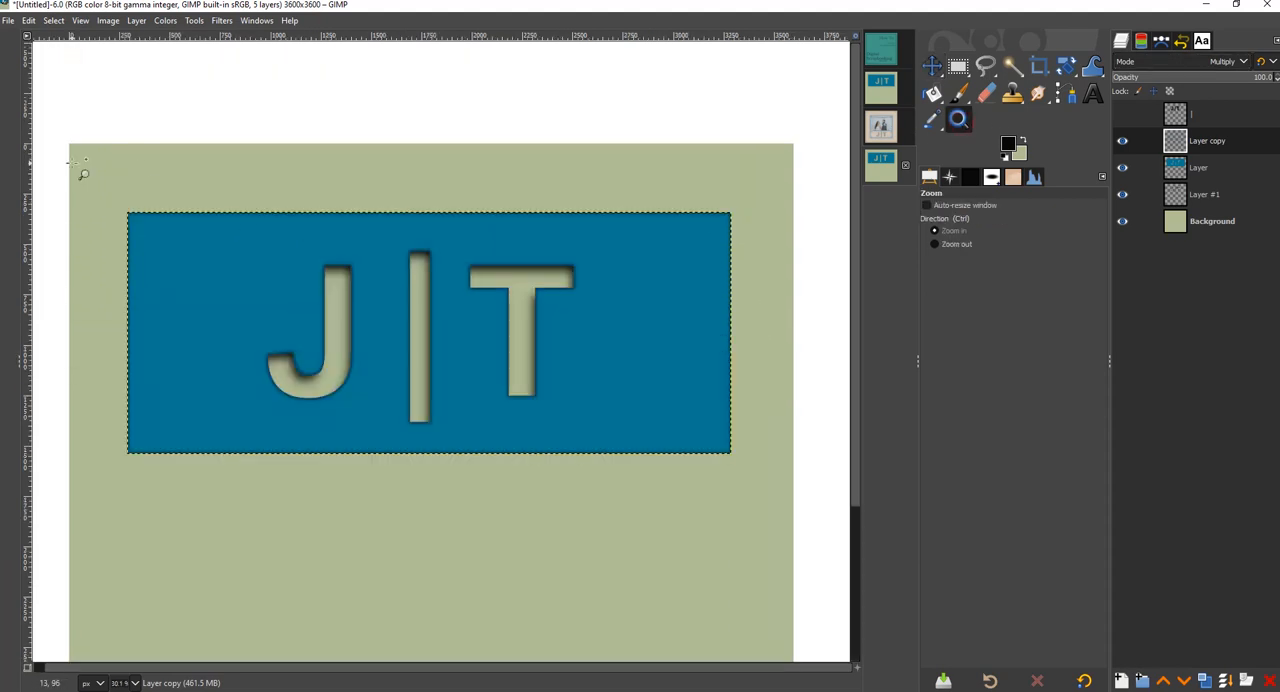
{"action": "left_click_drag", "start_coordinate": [70, 158], "coordinate": [797, 498]}
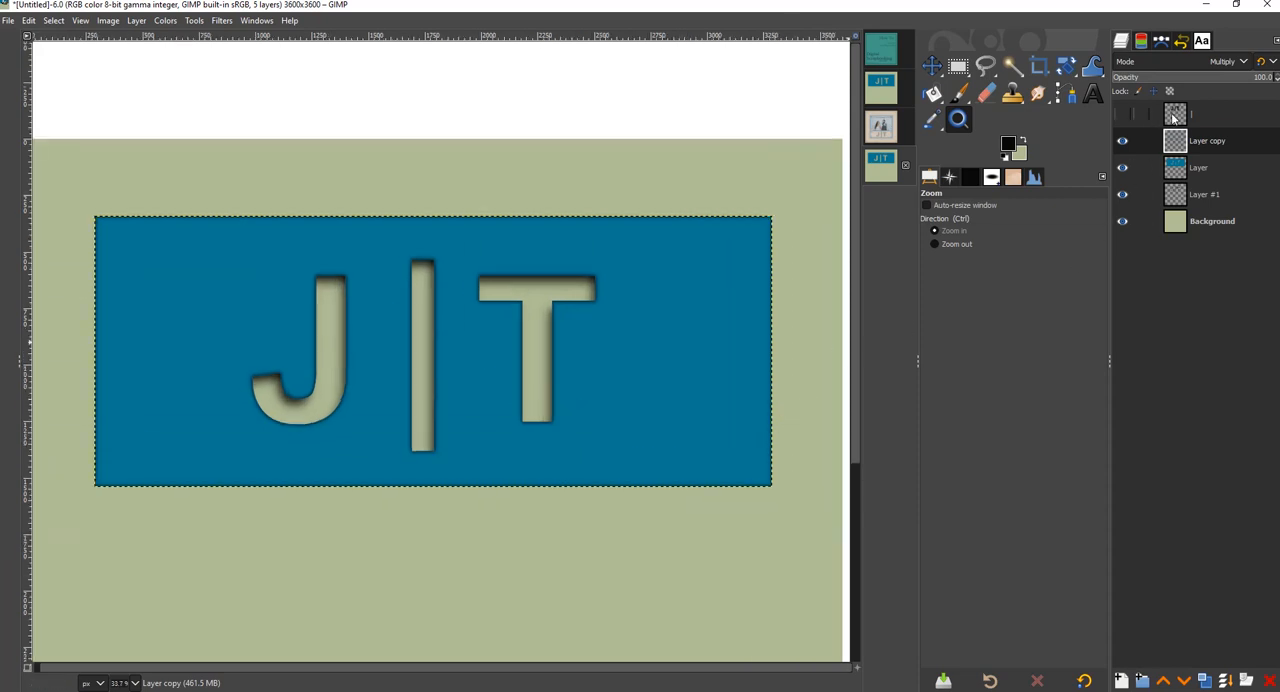
{"action": "left_click", "coordinate": [1123, 142]}
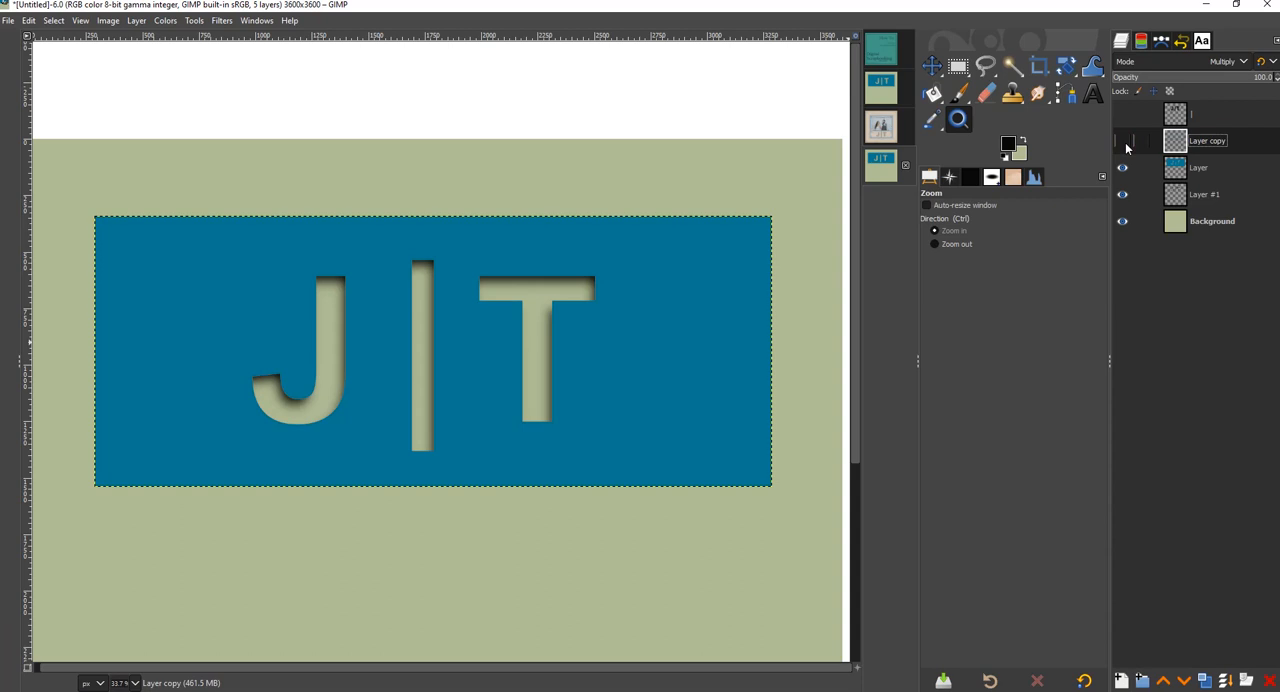
{"action": "left_click", "coordinate": [1123, 142]}
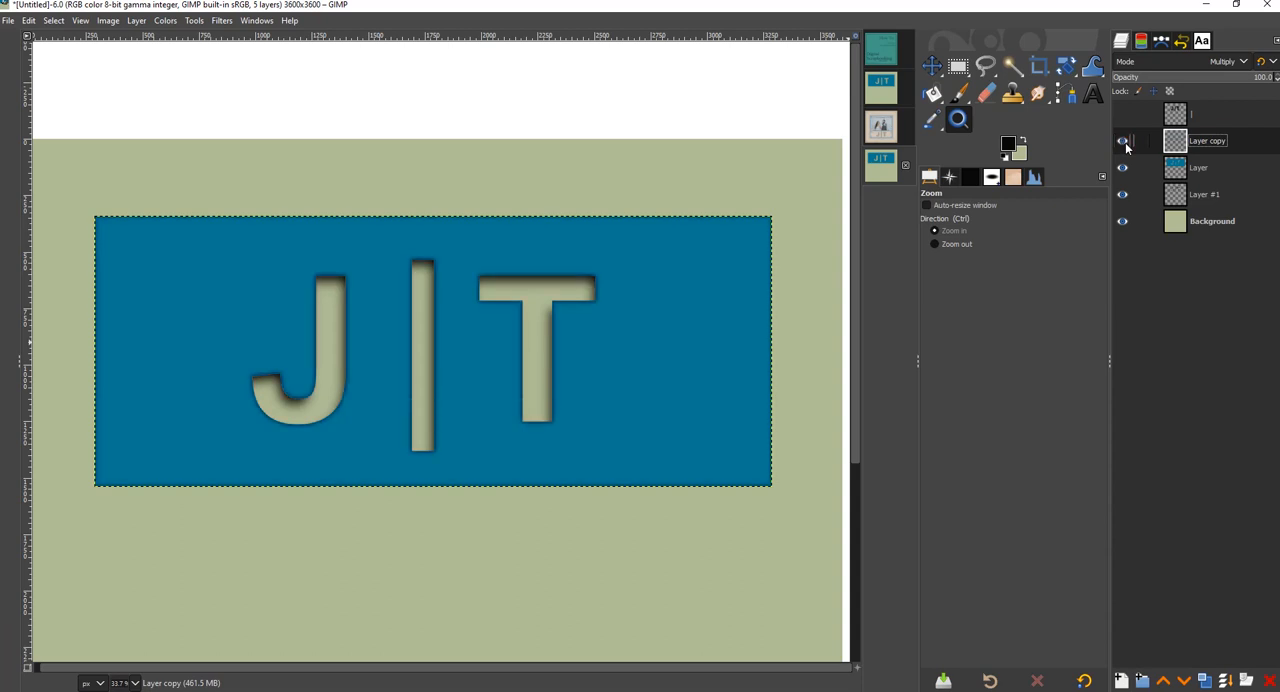
{"action": "left_click", "coordinate": [1123, 195]}
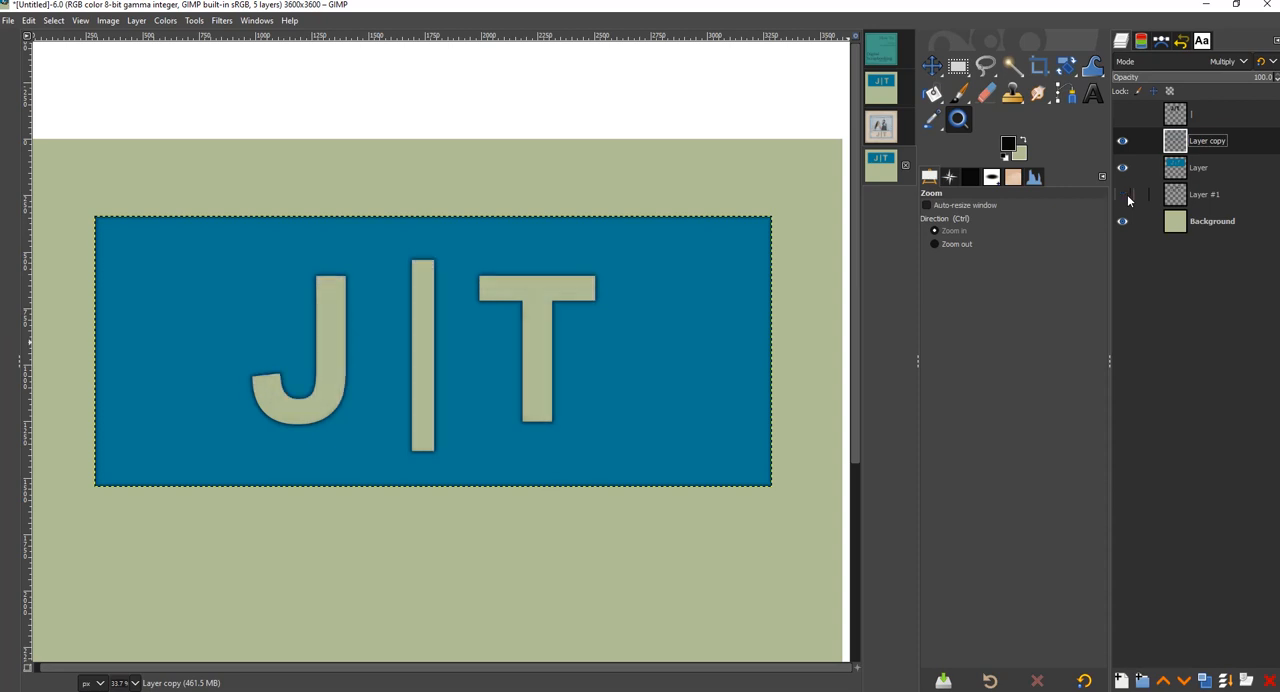
{"action": "left_click", "coordinate": [1127, 199]}
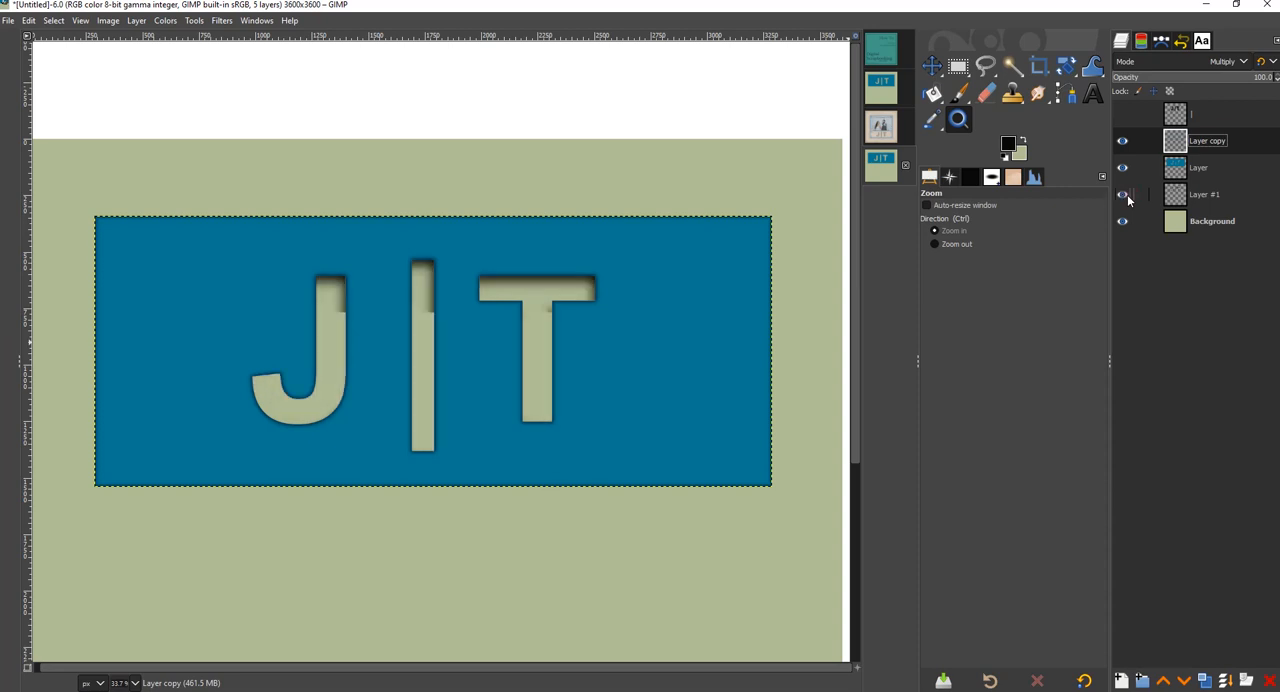
{"action": "left_click", "coordinate": [1126, 196]}
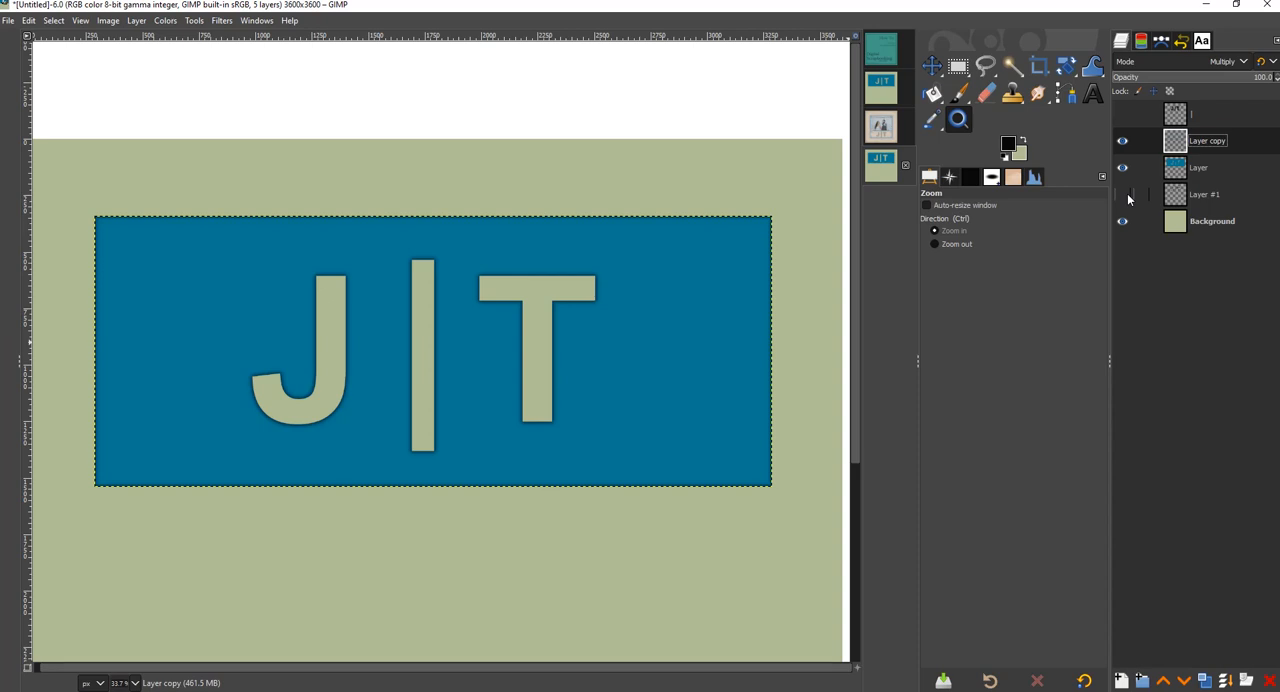
{"action": "left_click", "coordinate": [1126, 196]}
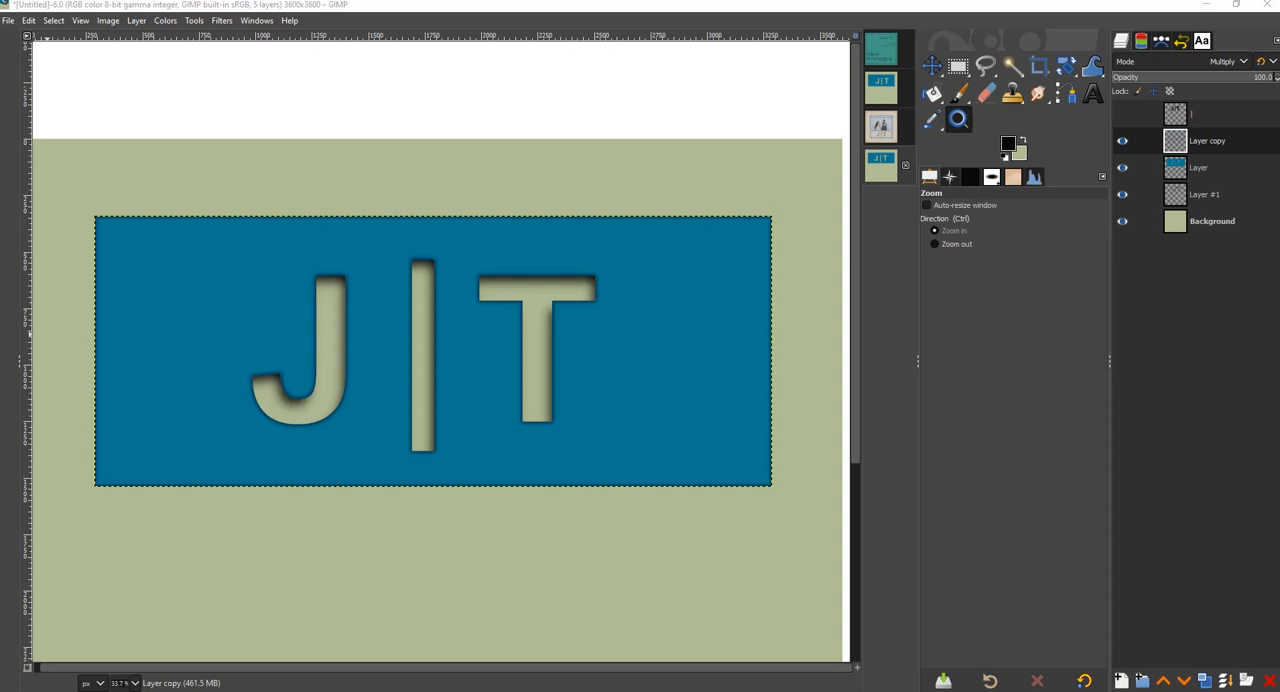
- View the whole finished Title_Page.jpg example with its J|T cut-out title beneath the photo
{"action": "left_click", "coordinate": [882, 130]}
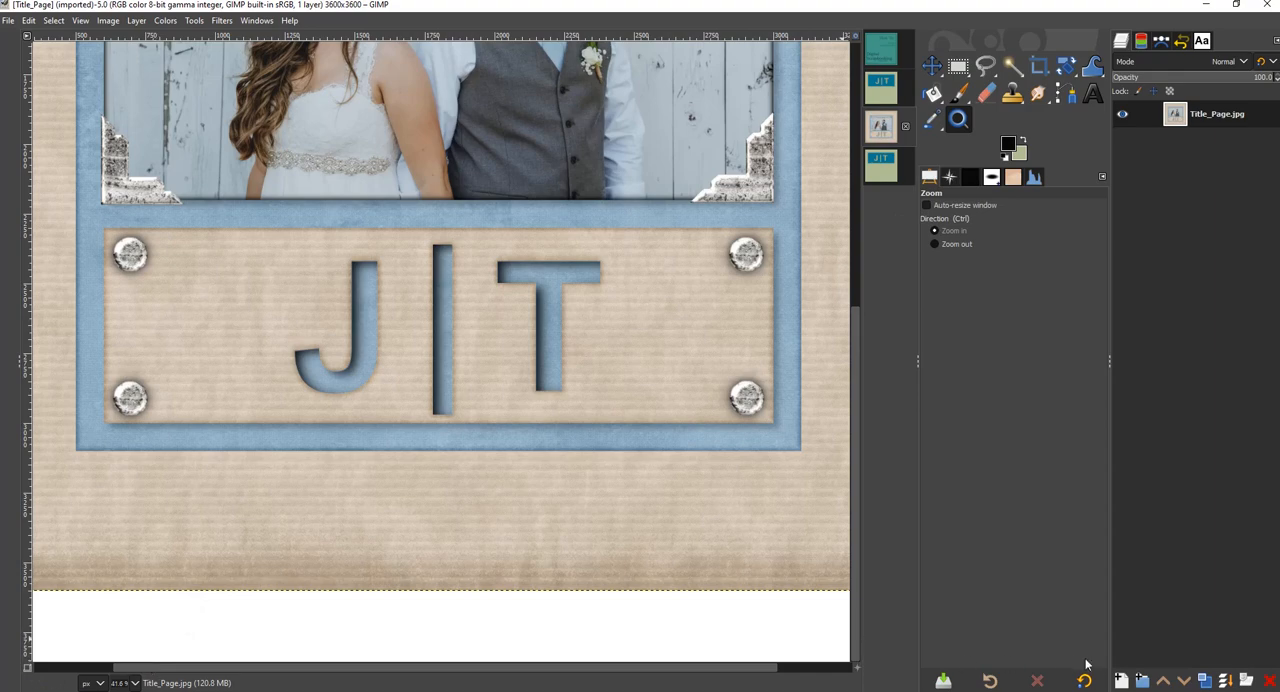
{"action": "left_click", "coordinate": [950, 178]}
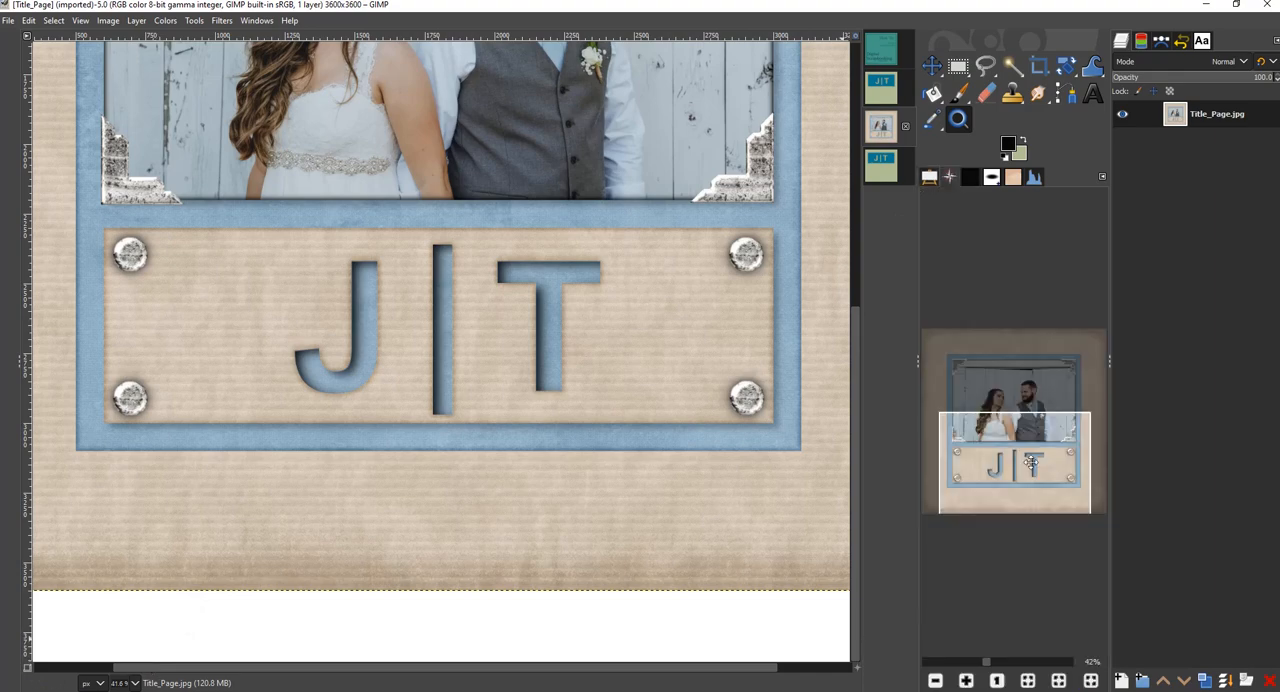
{"action": "left_click", "coordinate": [1090, 681]}
{"action": "left_click", "coordinate": [1030, 682]}
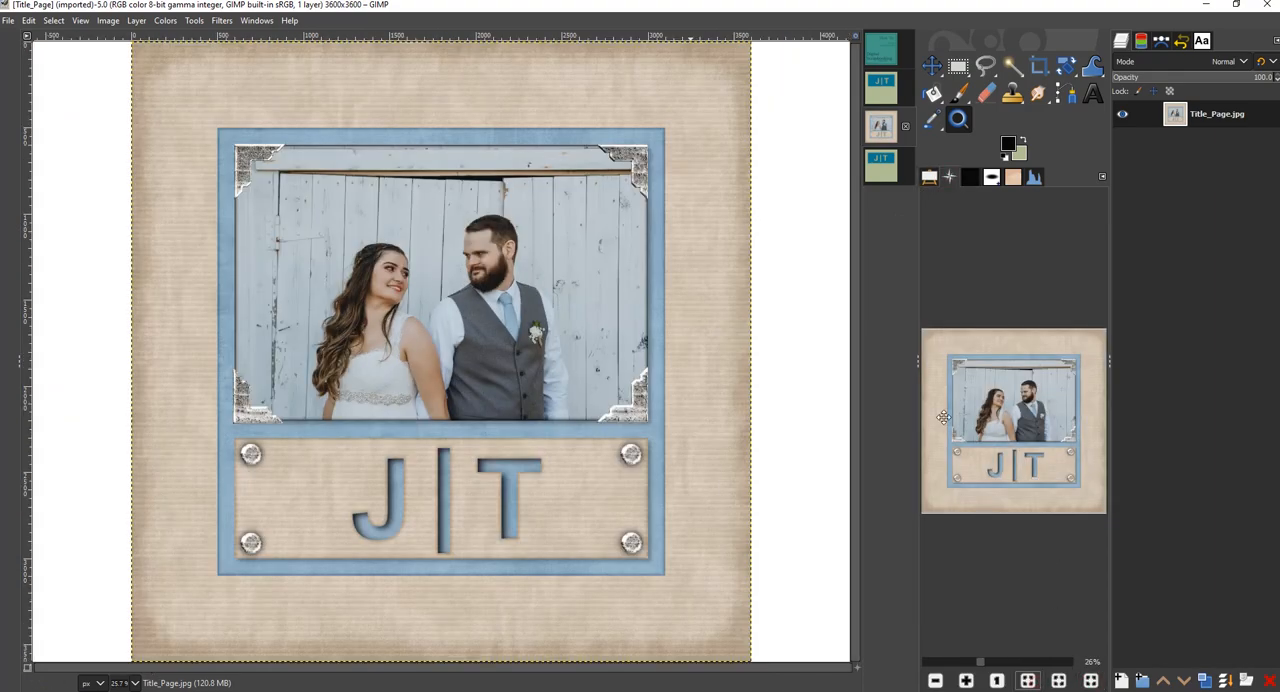